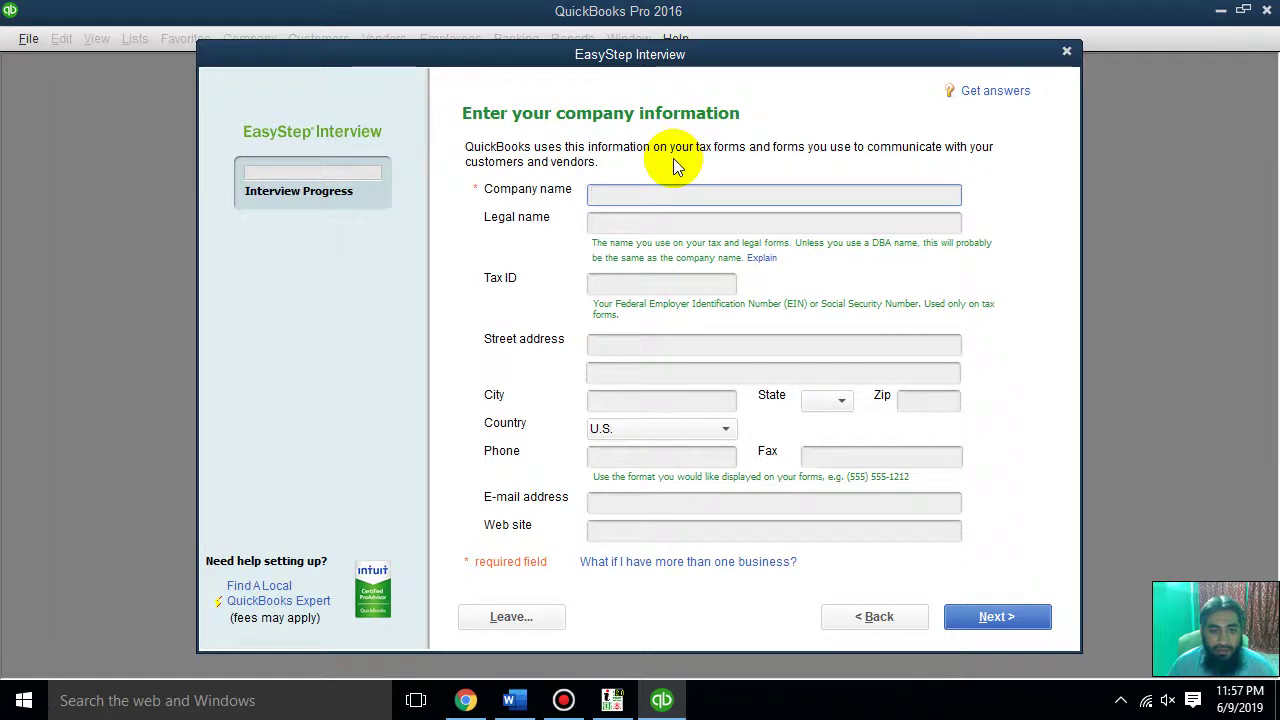
Enter AR COMPUTER as both the company name and the legal name
click(608, 200)
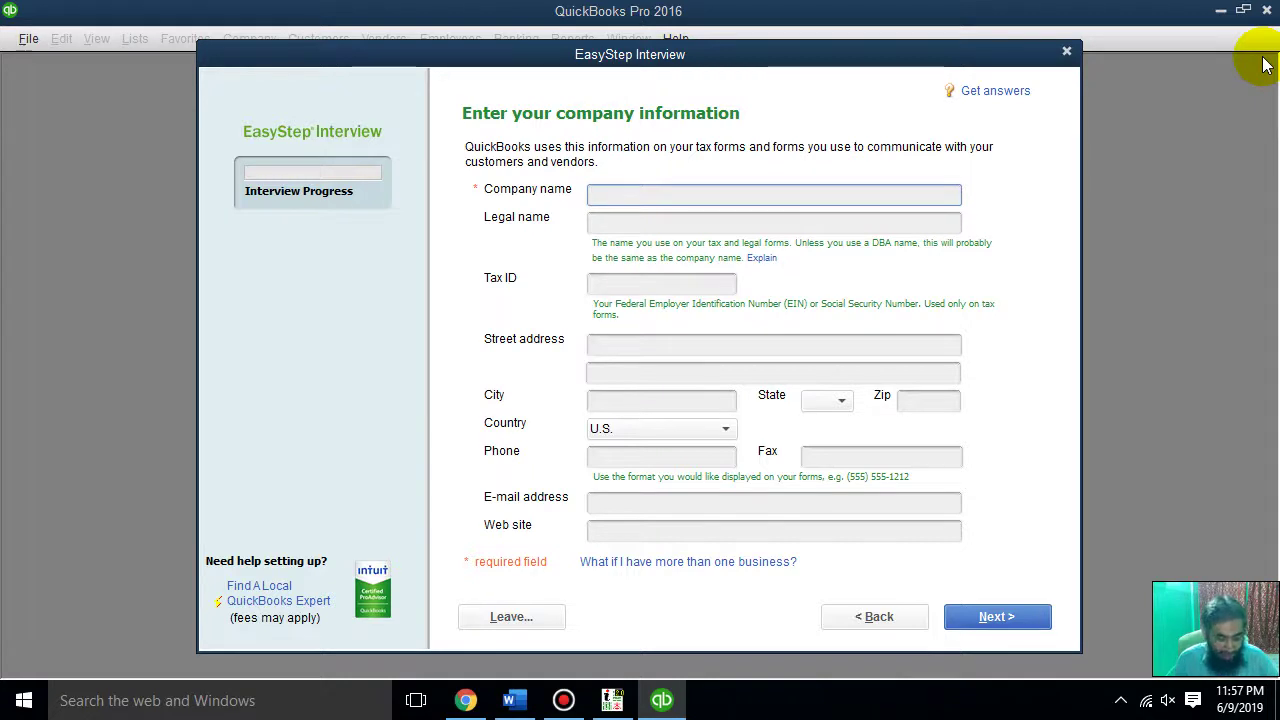
text(AR )
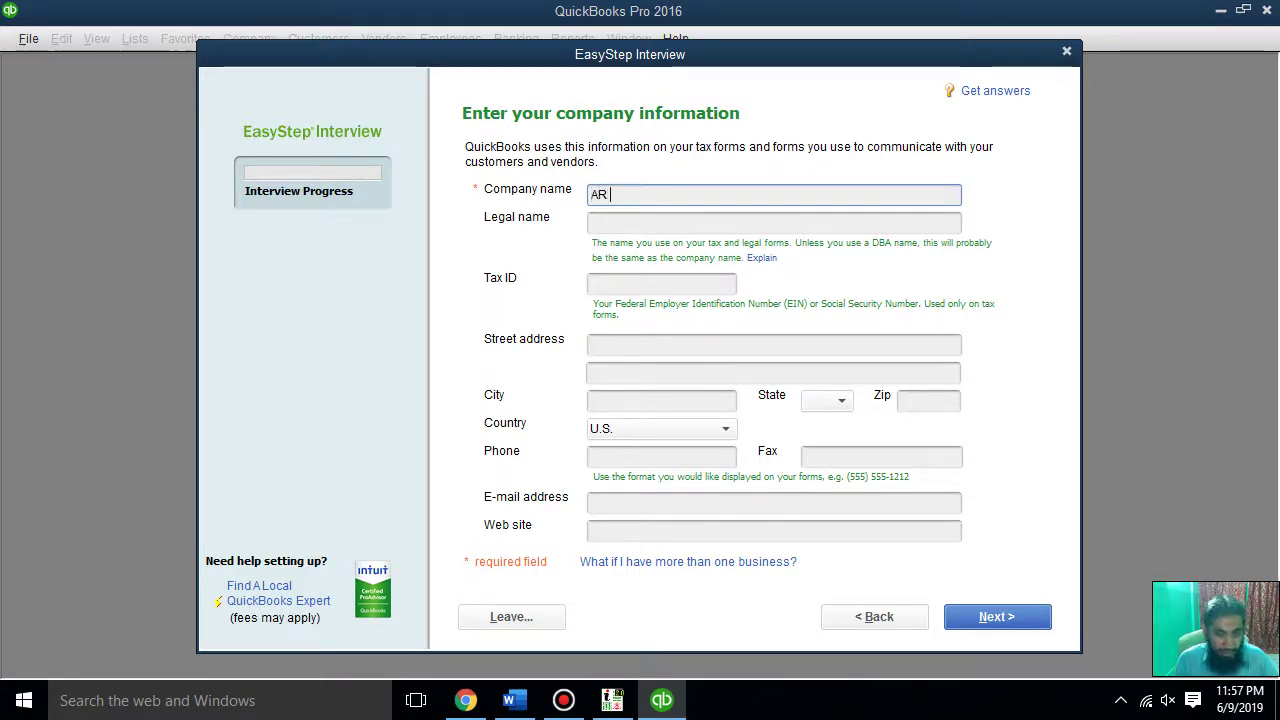
text(COMPUTER)
key(Tab)
text(AR COMPUT)
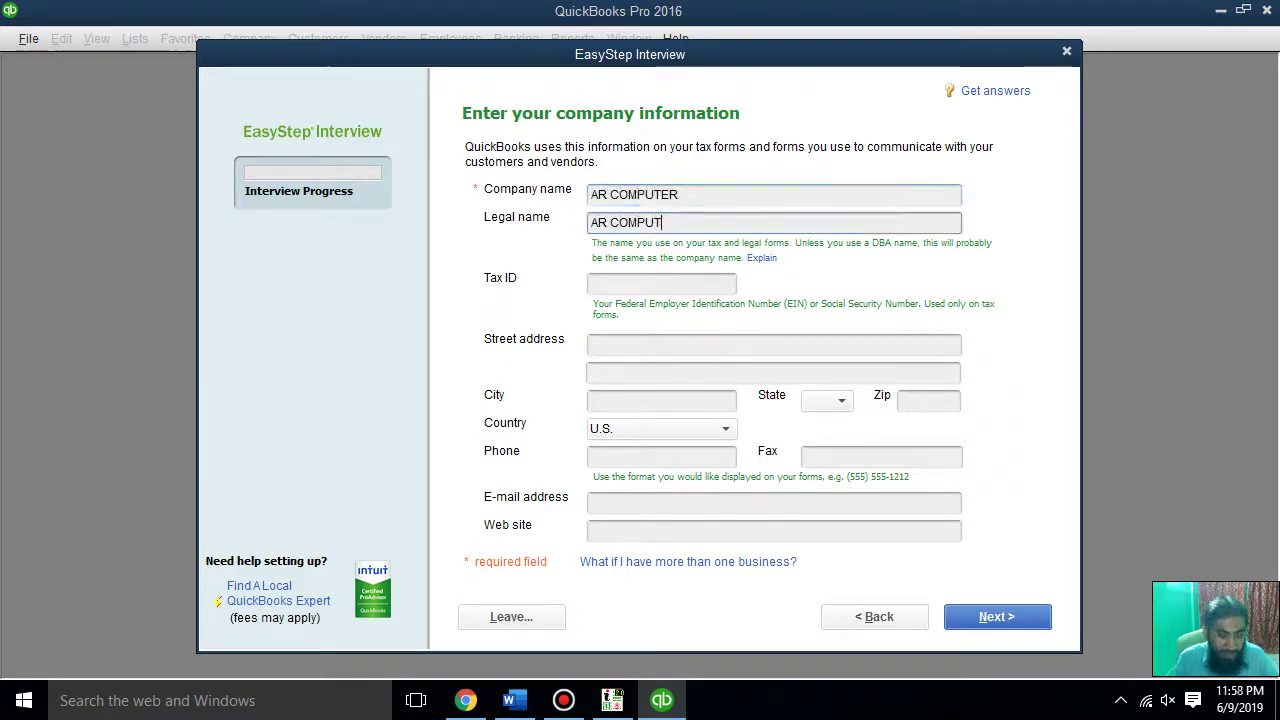
text(ER)
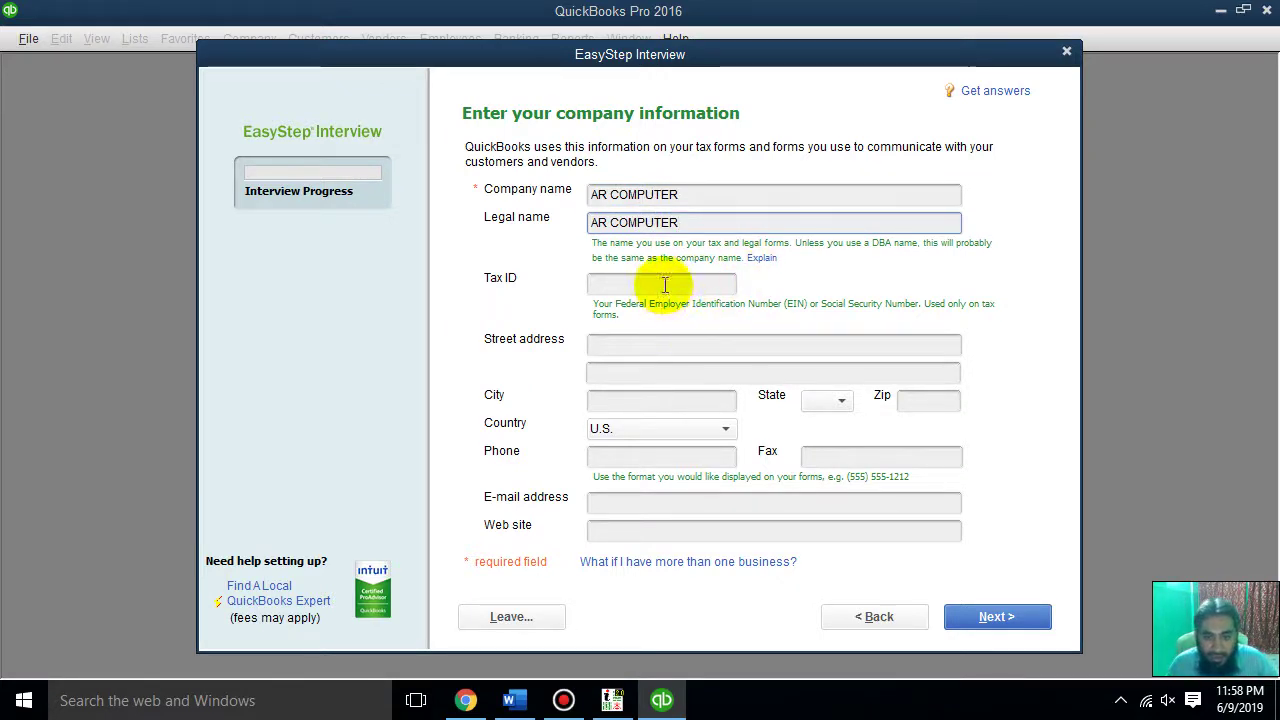
click(663, 284)
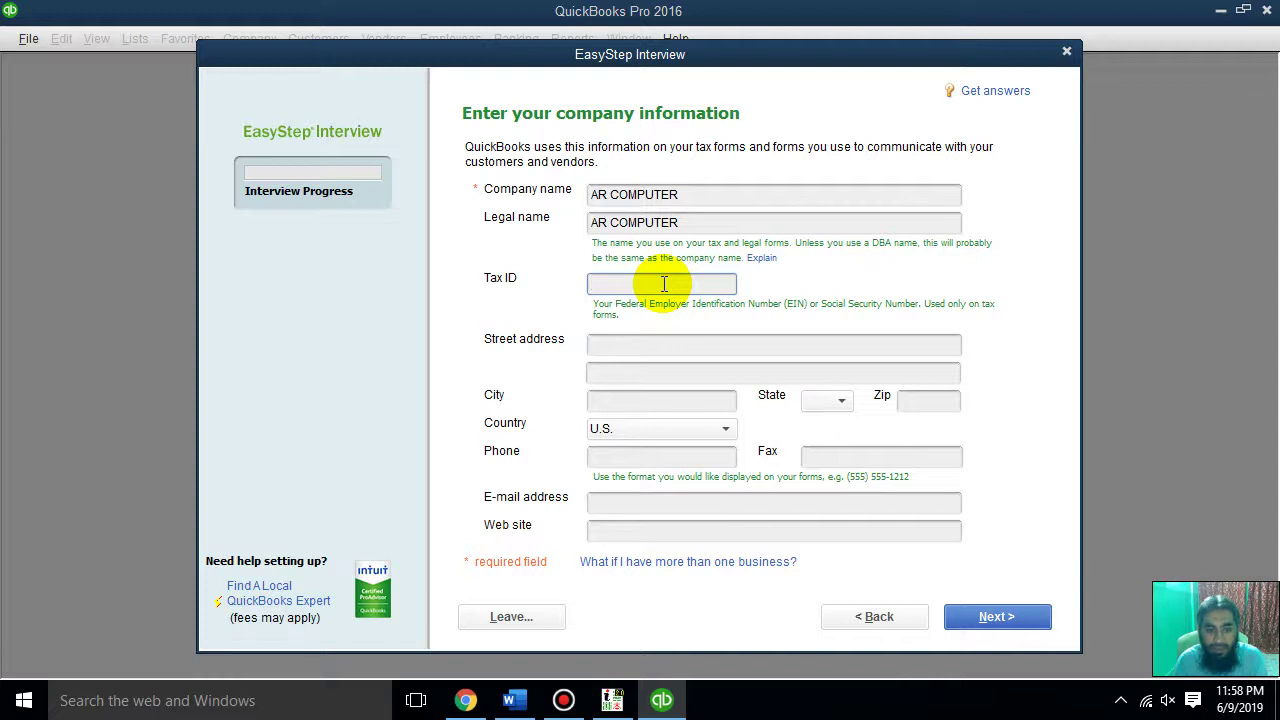
Set street address NORTH KARACHI, city KARACHI and state AR
click(845, 343)
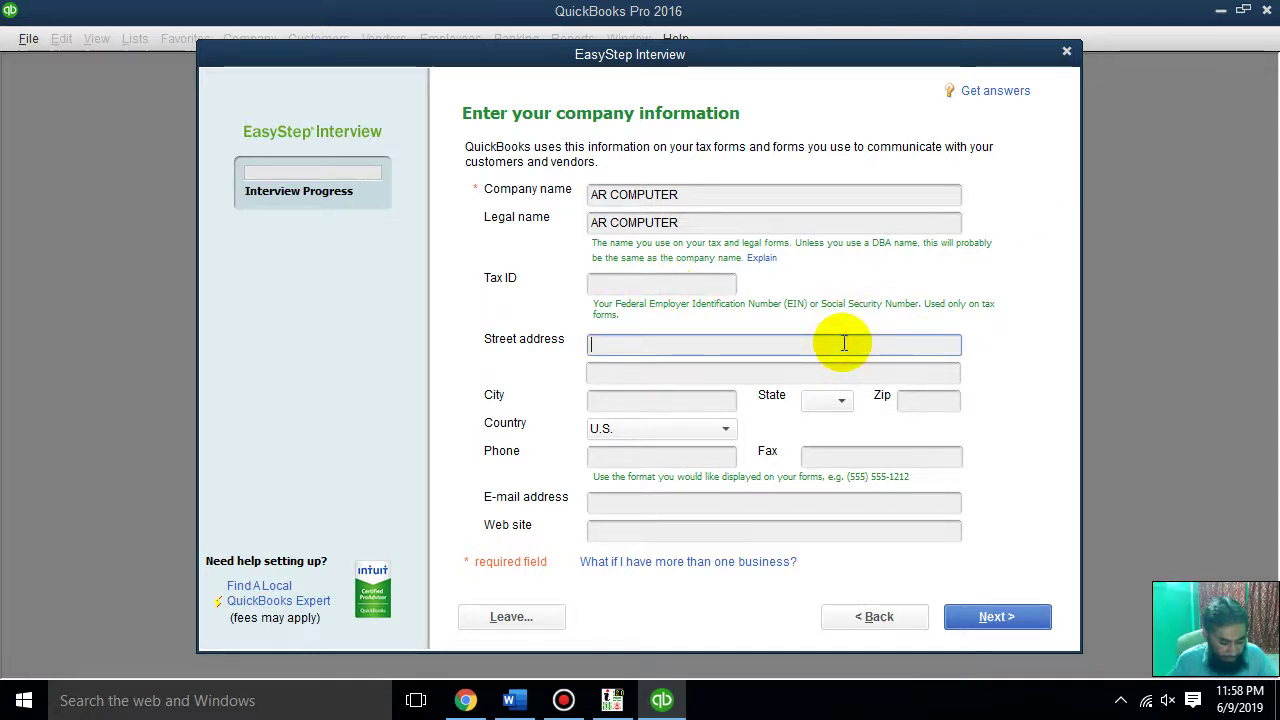
text(nORT)
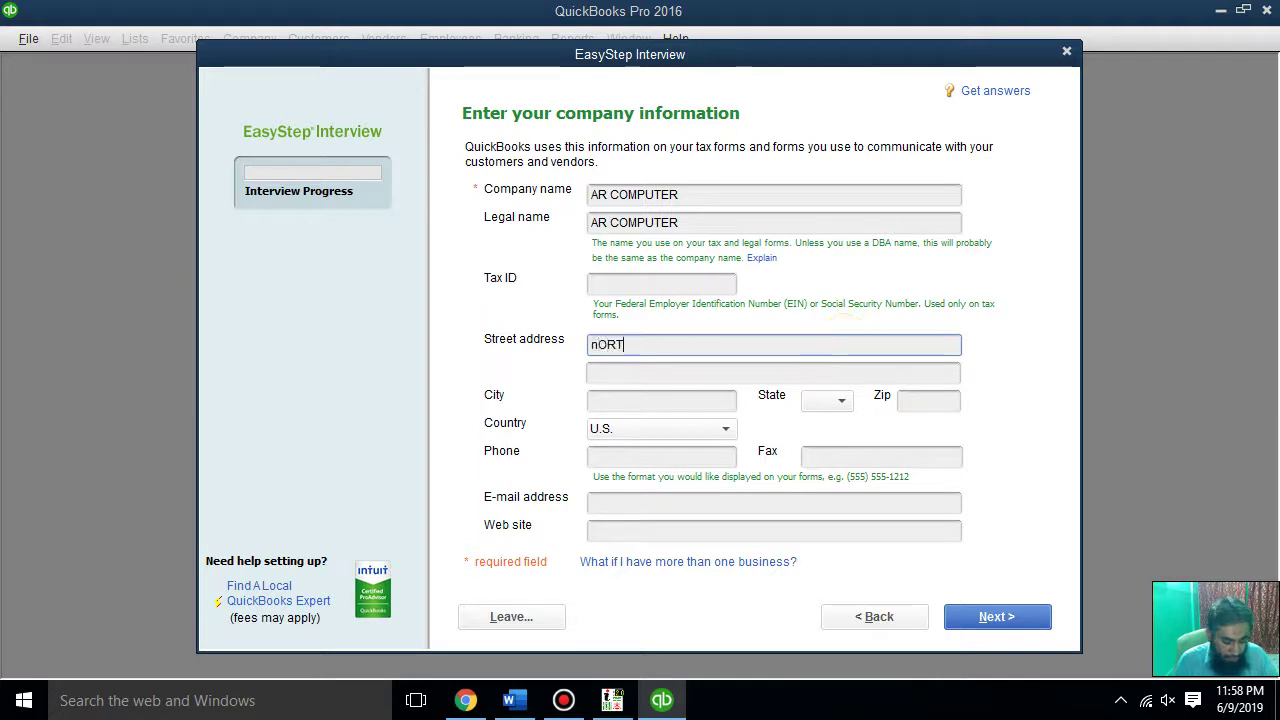
text(H kARACHI)
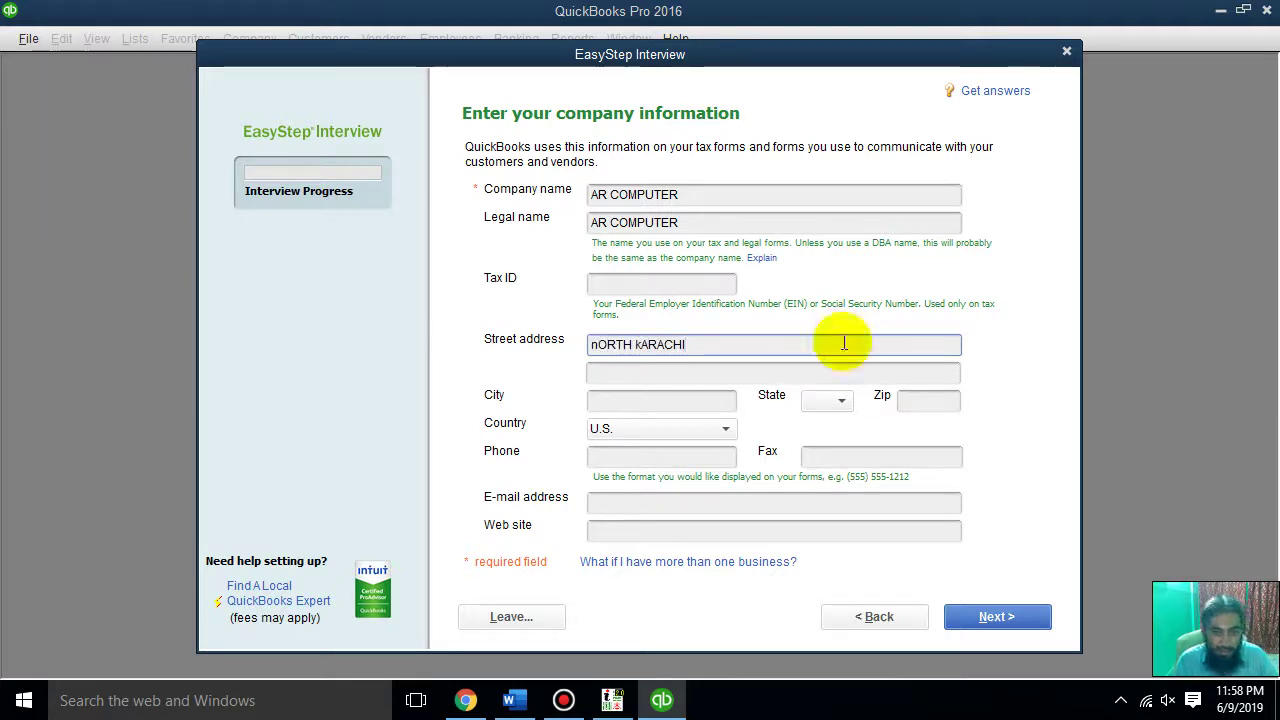
key(BackSpace)
key(BackSpace)
key(BackSpace)
key(BackSpace)
key(BackSpace)
key(BackSpace)
key(BackSpace)
key(BackSpace)
key(BackSpace)
key(BackSpace)
key(BackSpace)
key(BackSpace)
key(BackSpace)
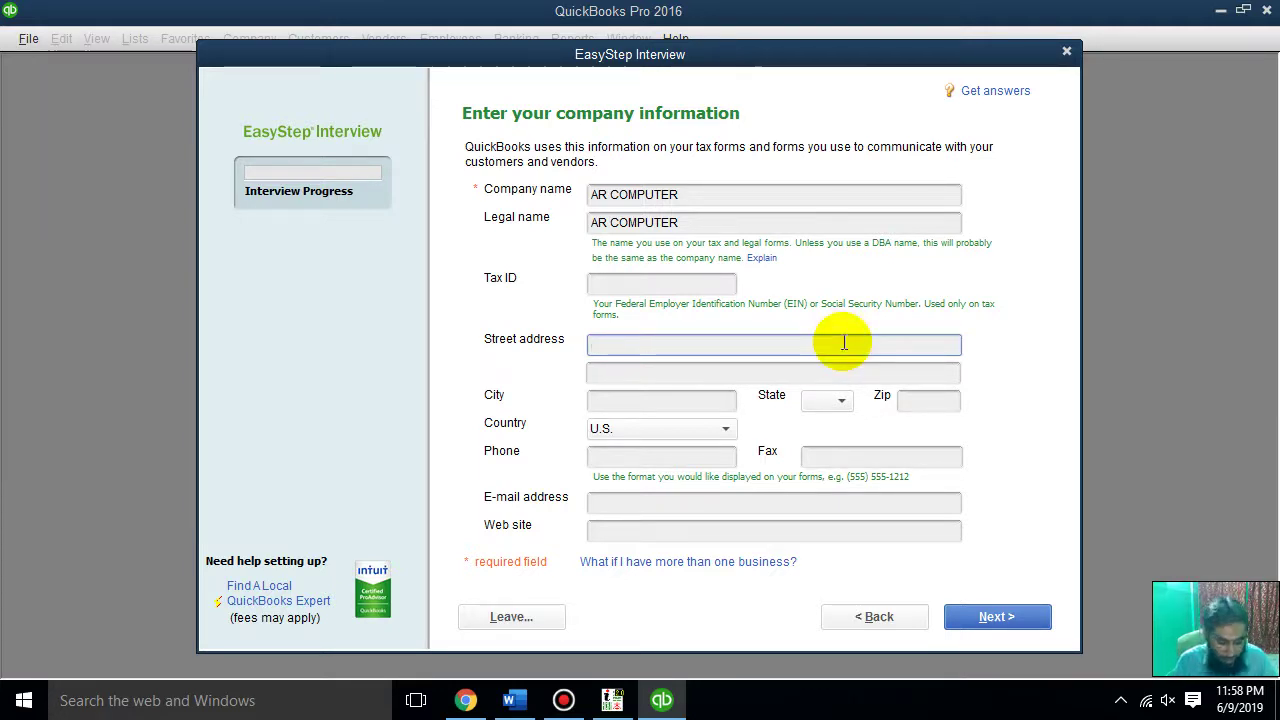
text(NORTH KARAC)
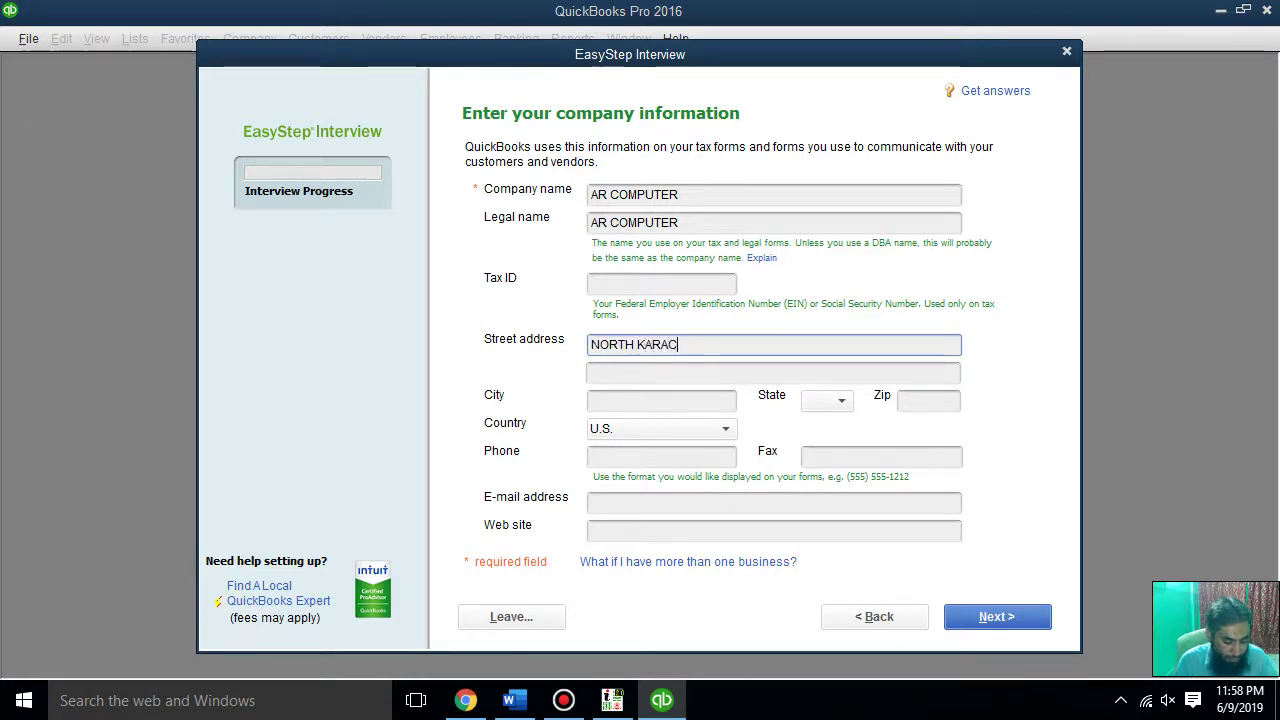
text(HI)
key(Tab)
key(Tab)
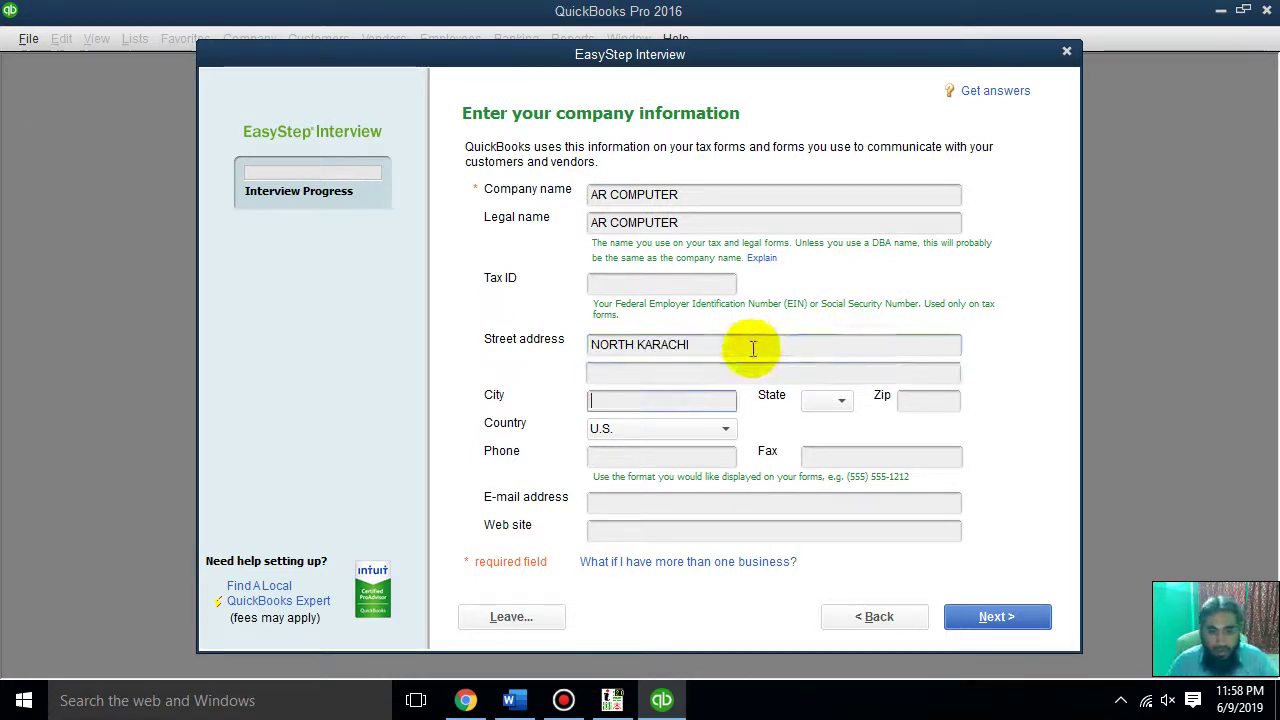
text(KARA)
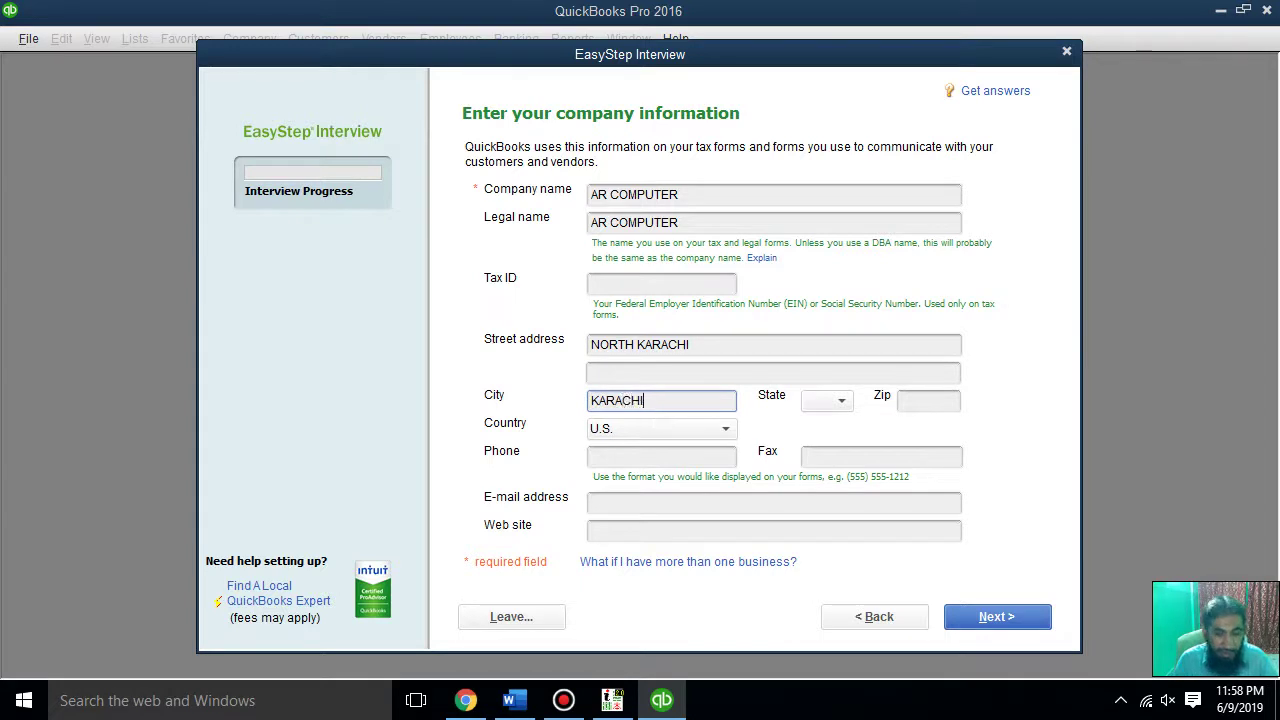
text(CHI)
key(Tab)
click(841, 402)
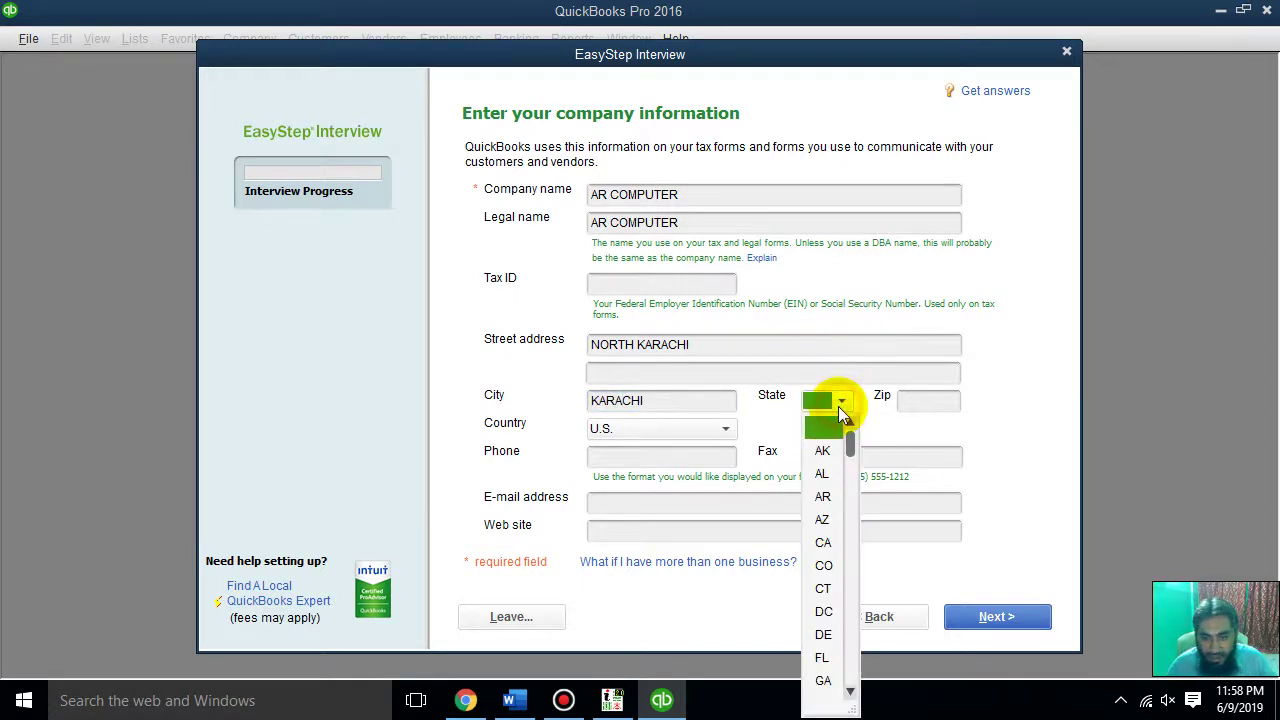
drag(852, 447, 826, 492)
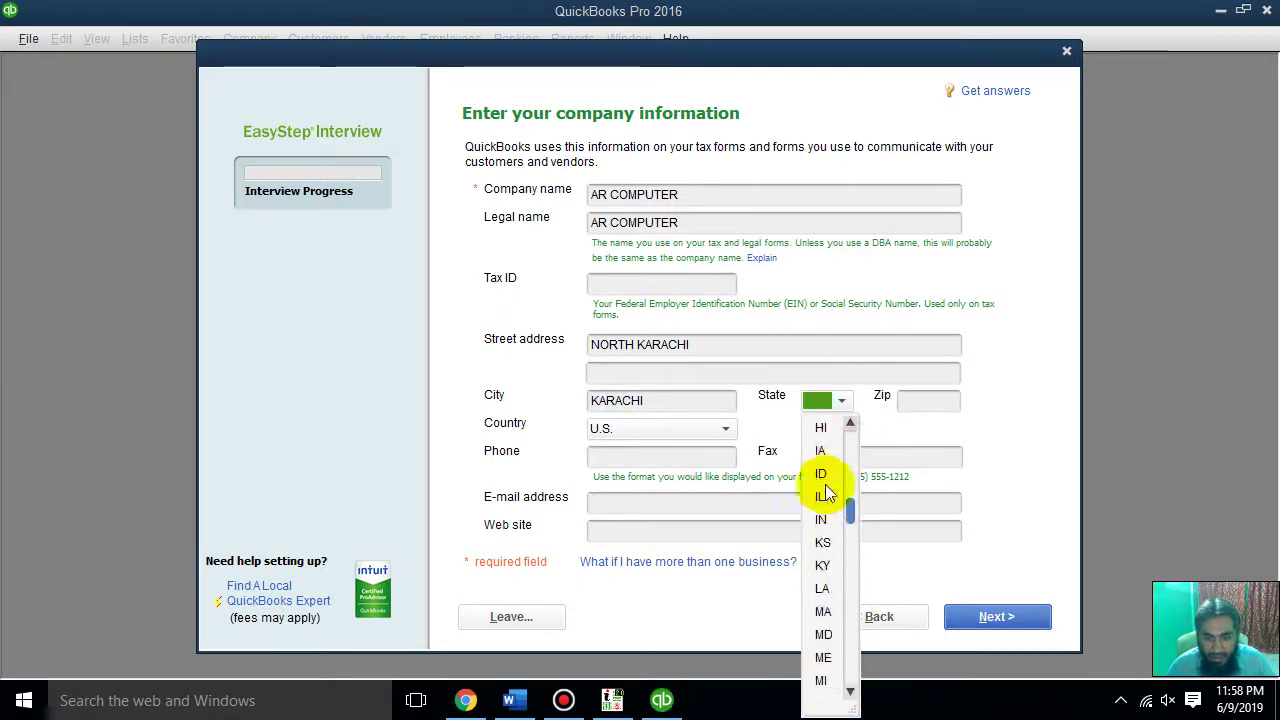
scroll(826, 470, up, 3)
click(824, 432)
click(908, 400)
Enter zip code 74600 and set the country to Other
text(74)
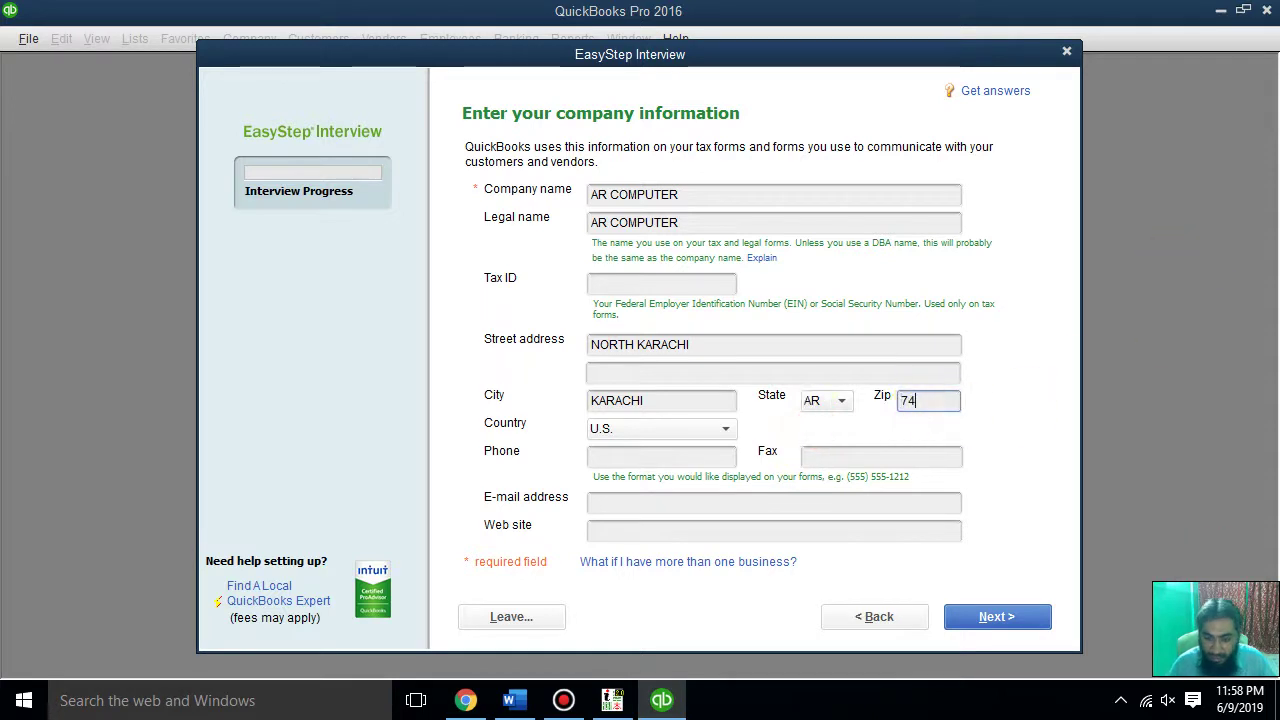
text(600)
click(666, 429)
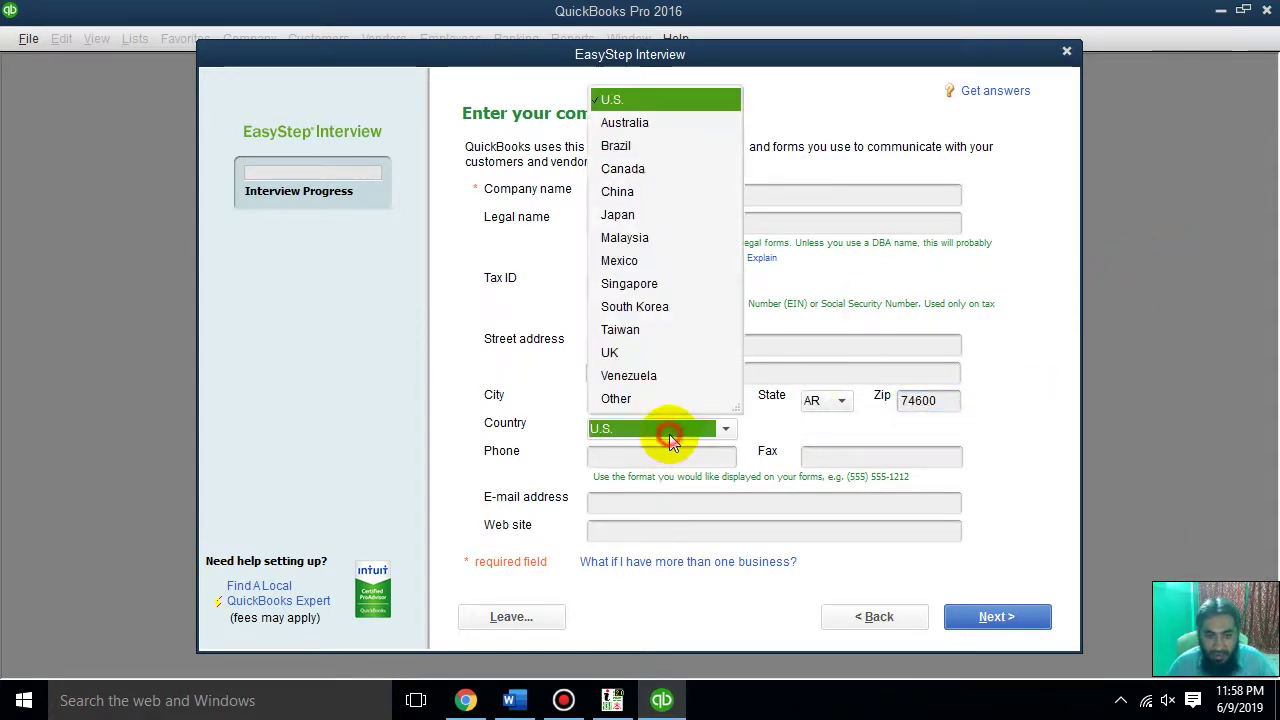
click(670, 426)
click(669, 428)
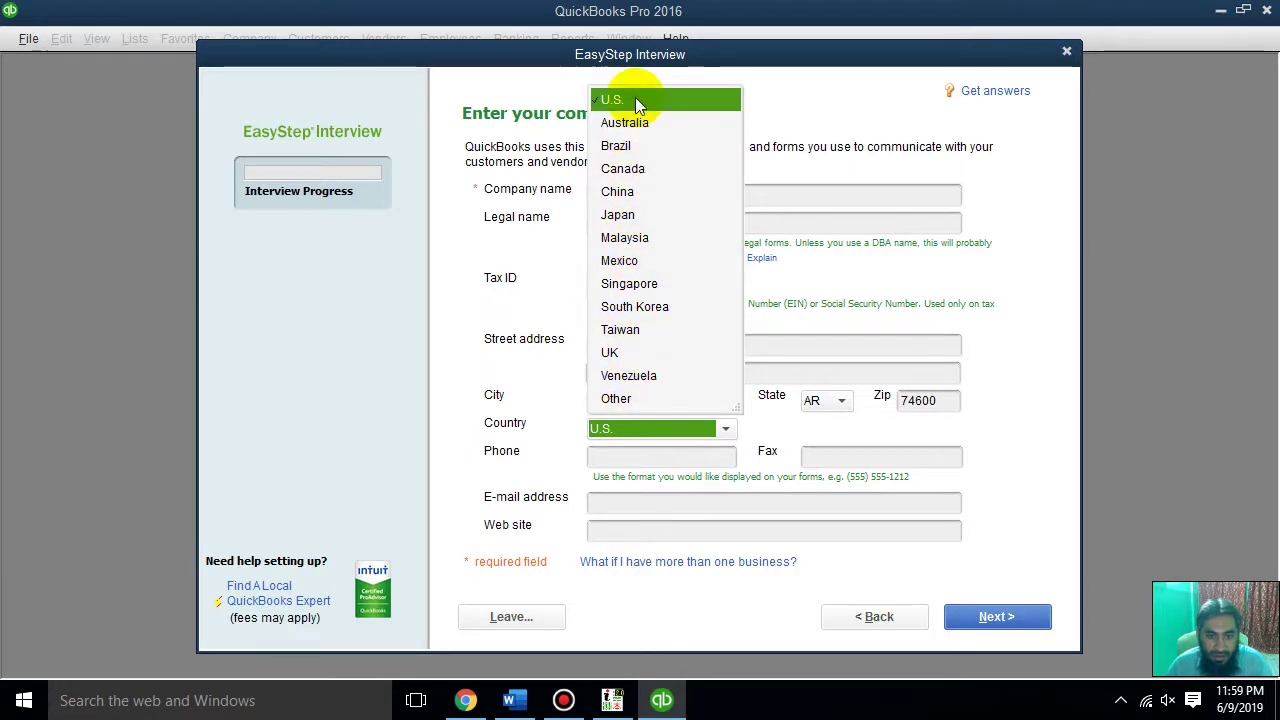
click(634, 398)
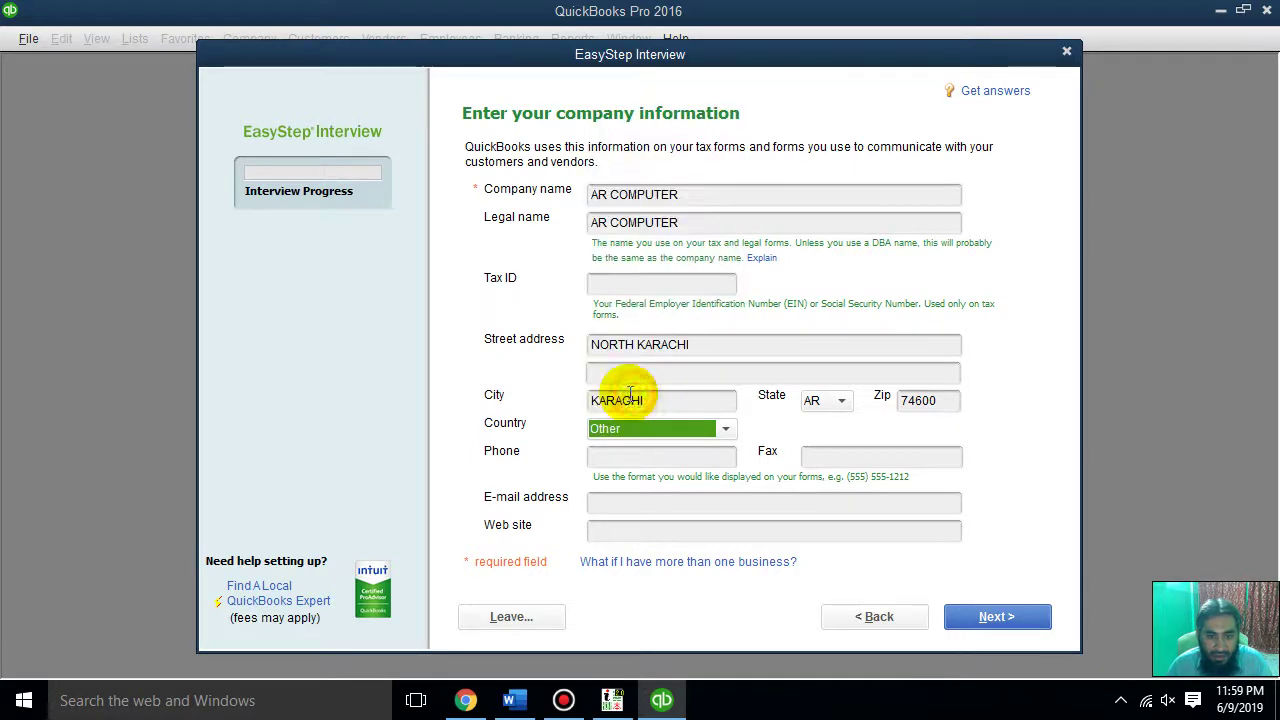
click(640, 458)
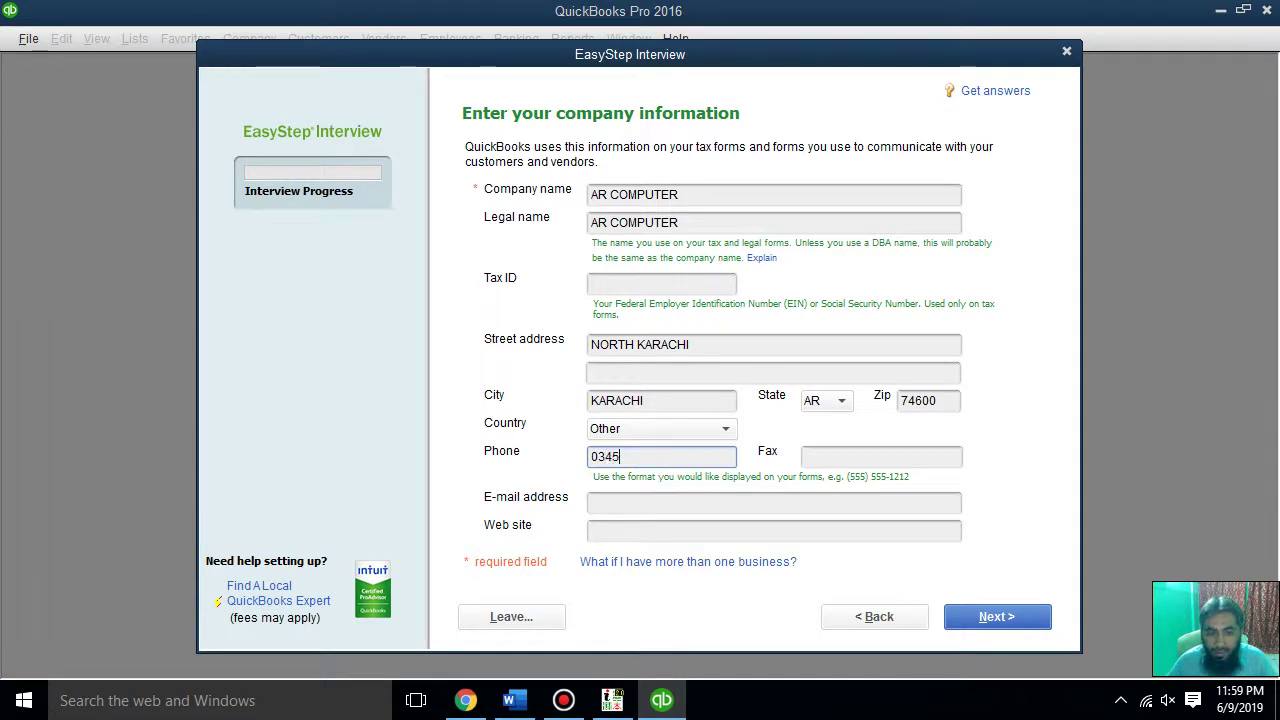
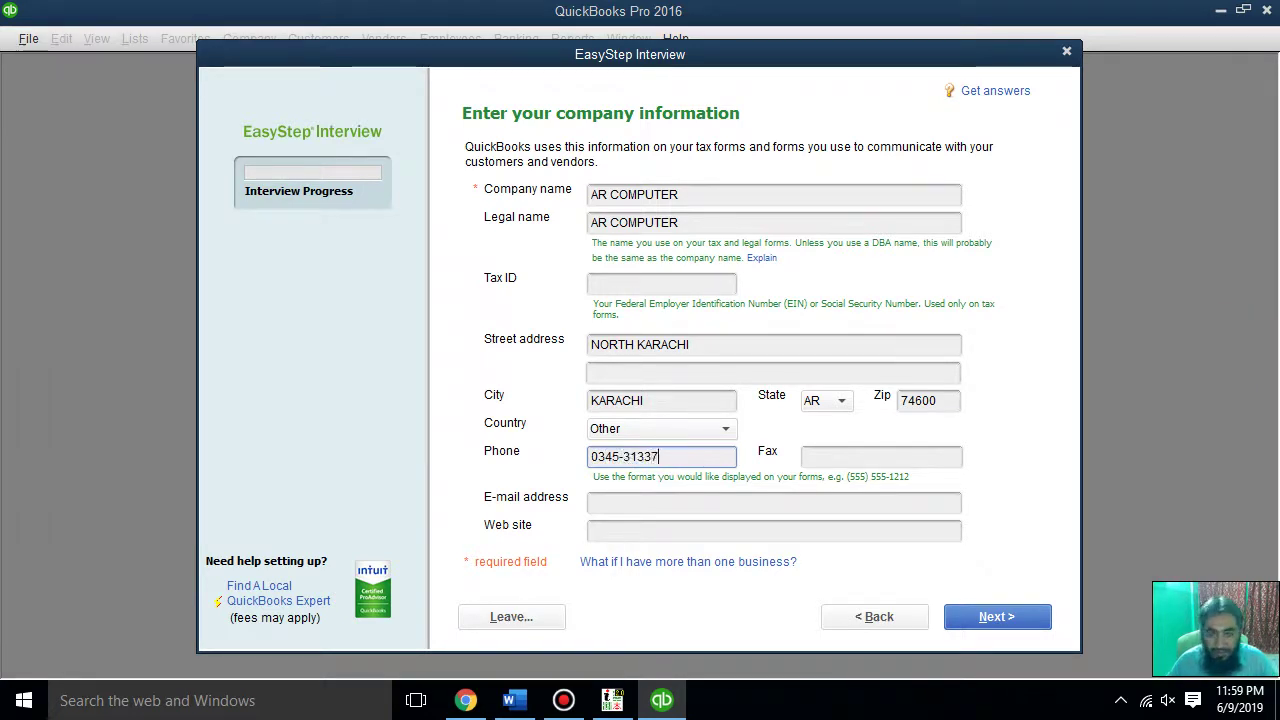
click(930, 457)
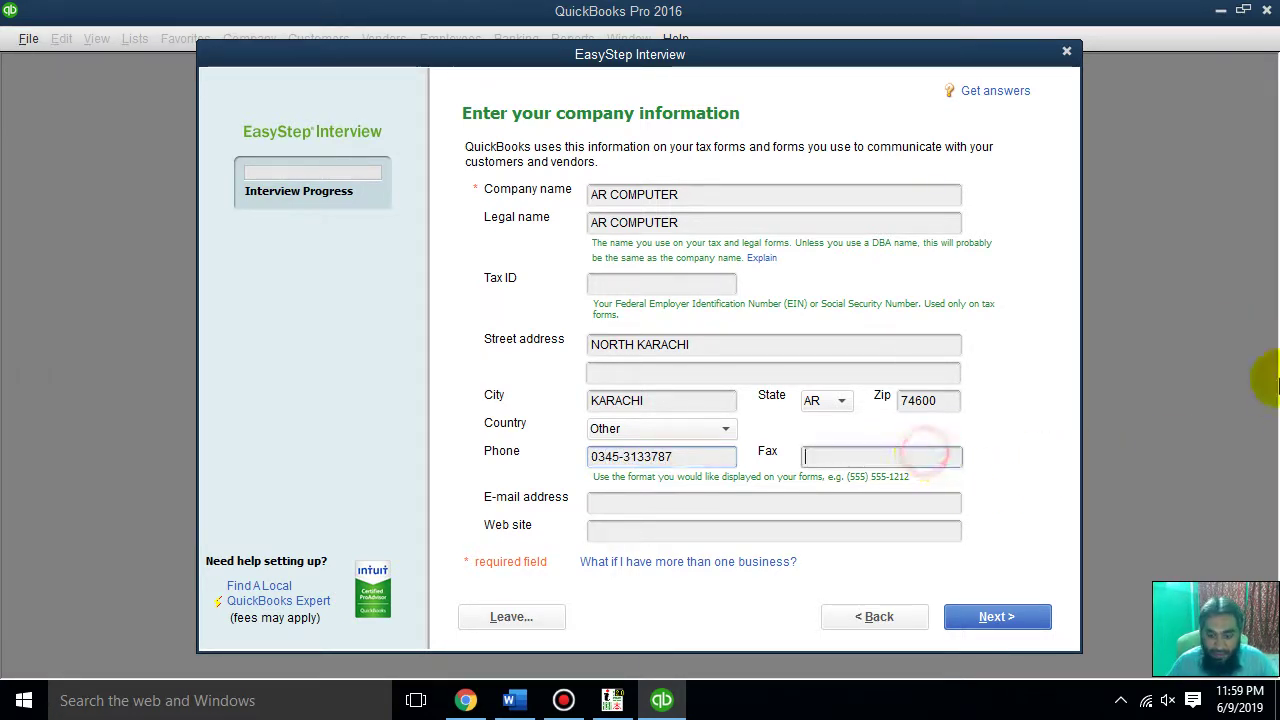
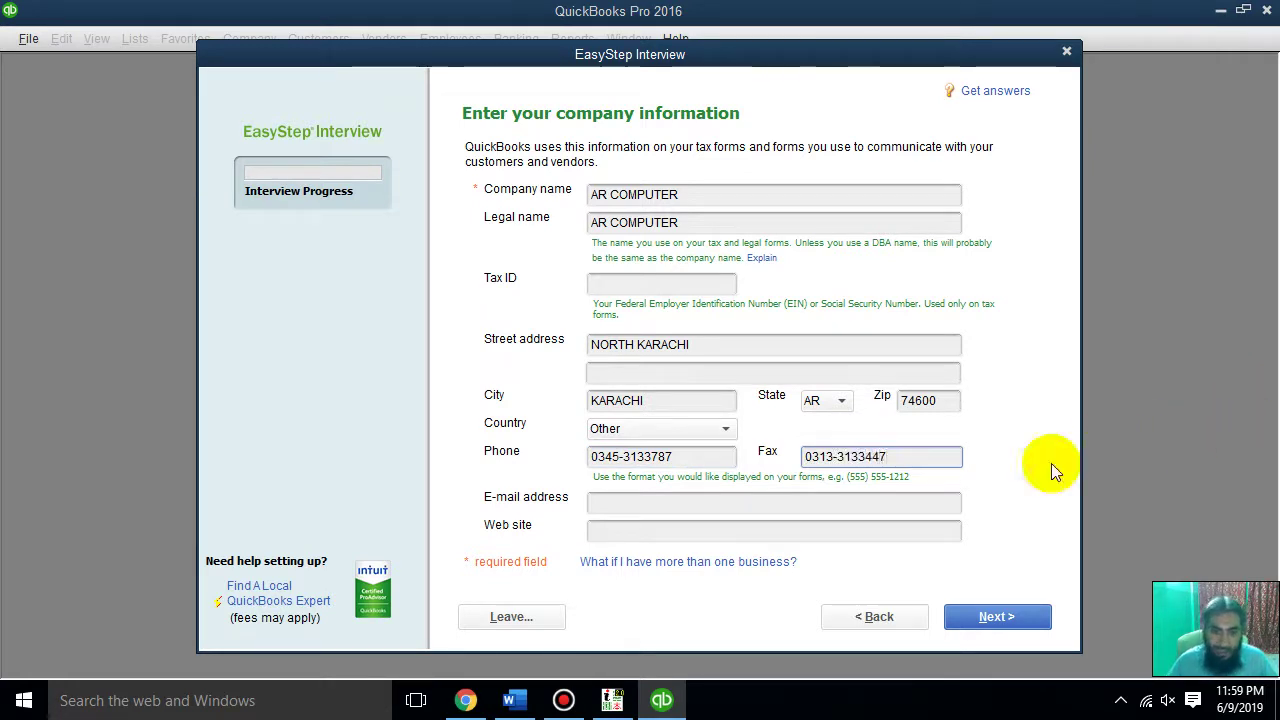
click(923, 501)
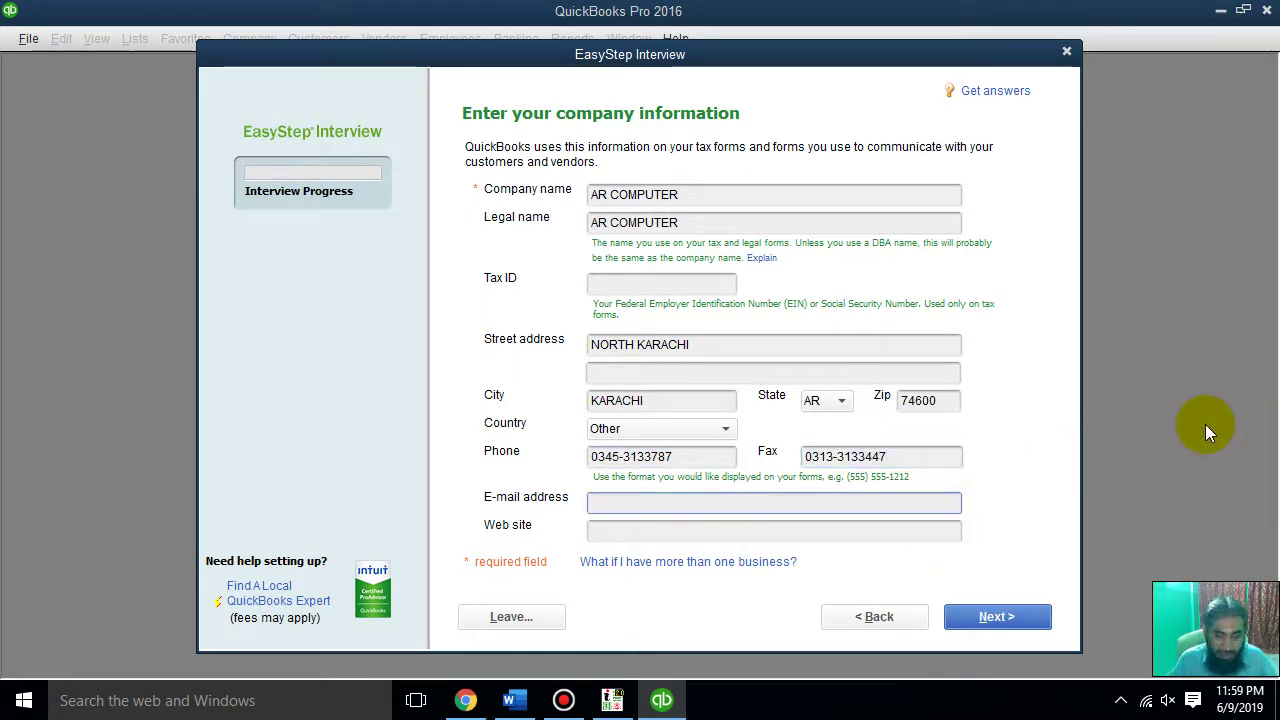
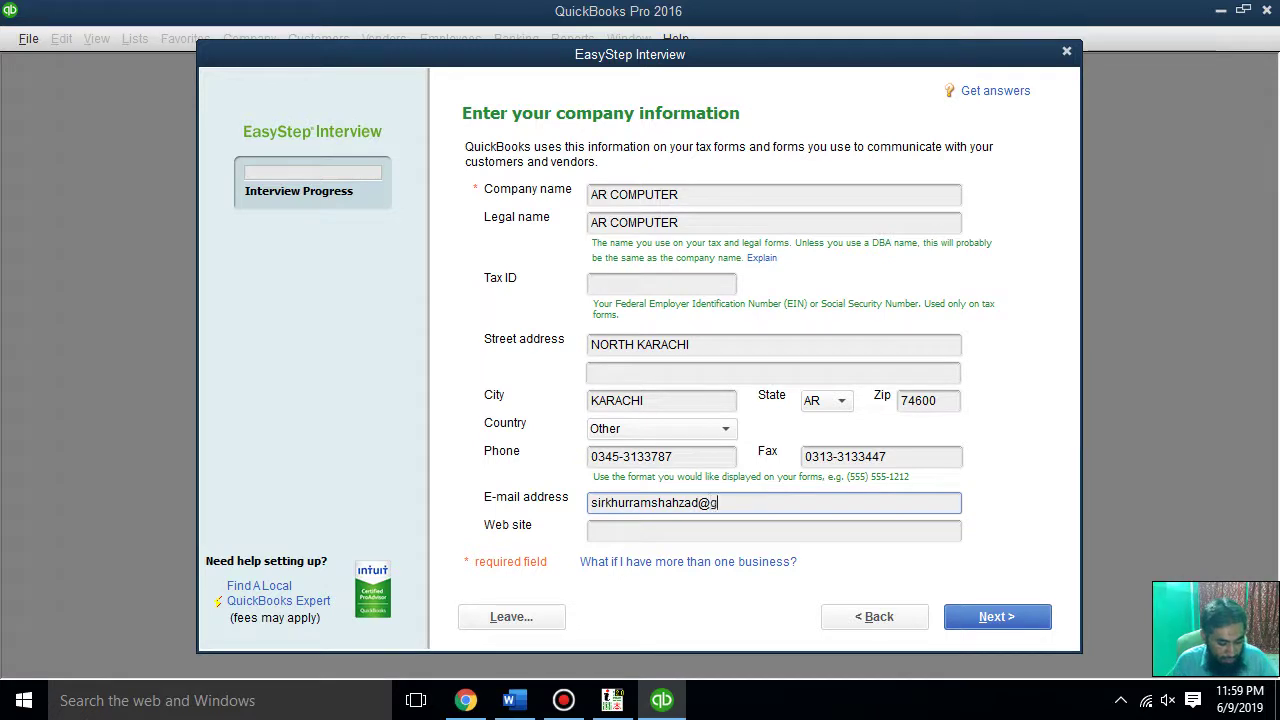
key(Tab)
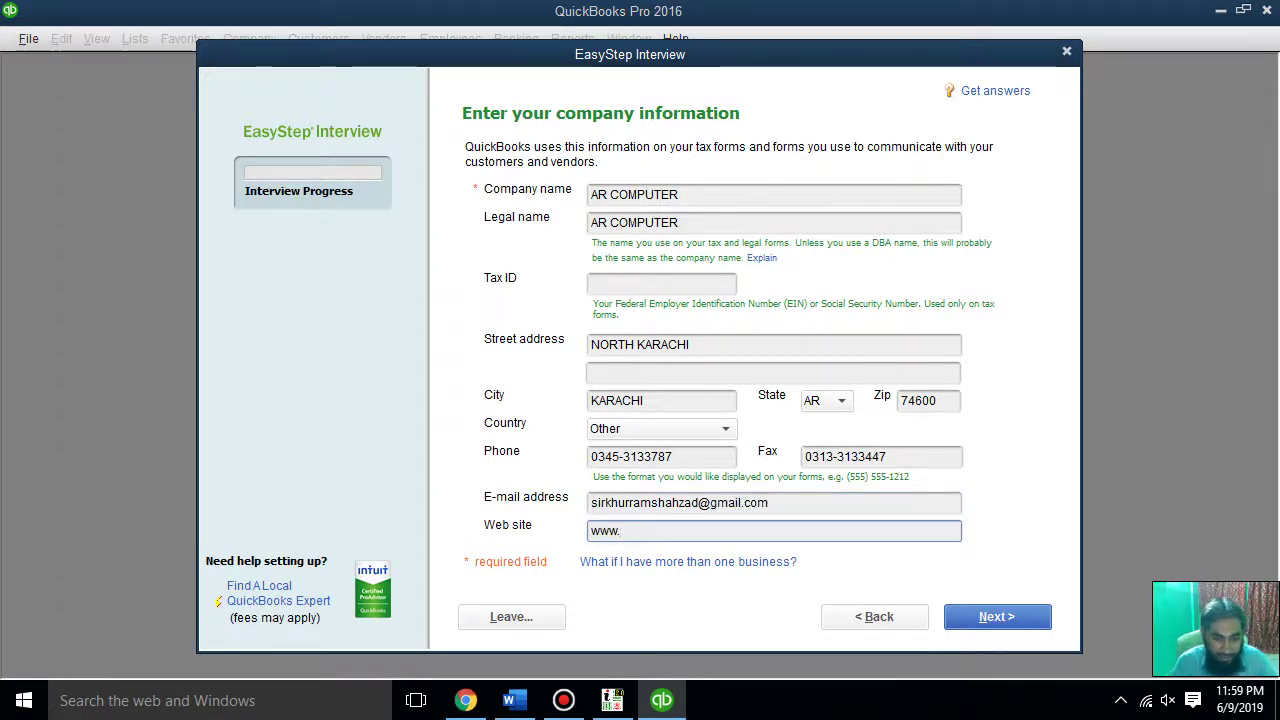
text(www.arcomputer.com.pk)
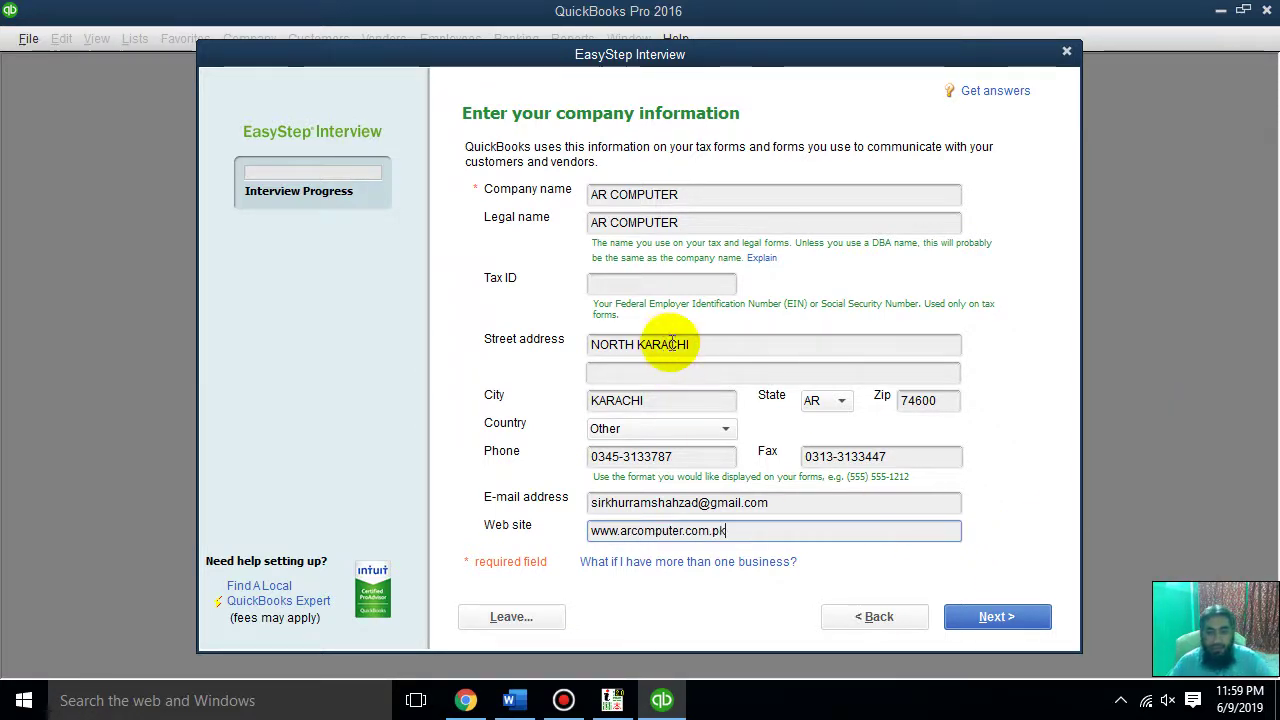
click(957, 614)
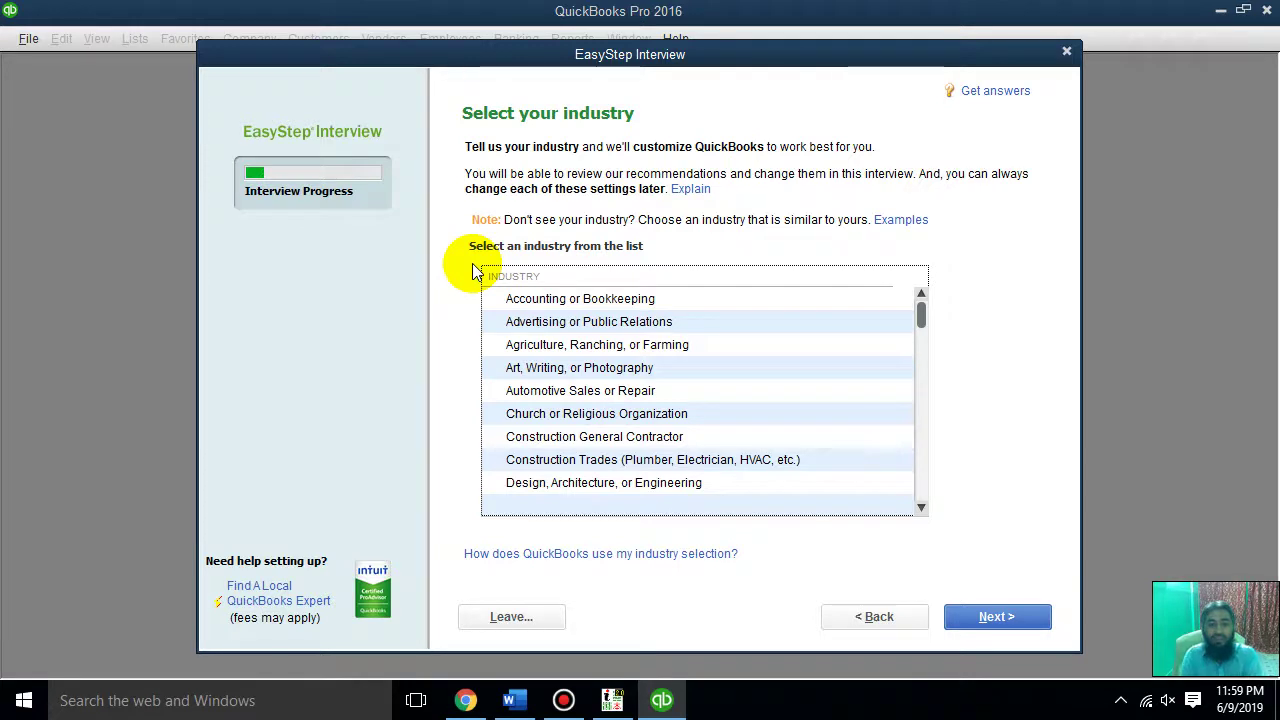
Scroll through the industry list to browse the available industries
scroll(768, 386, down, 10)
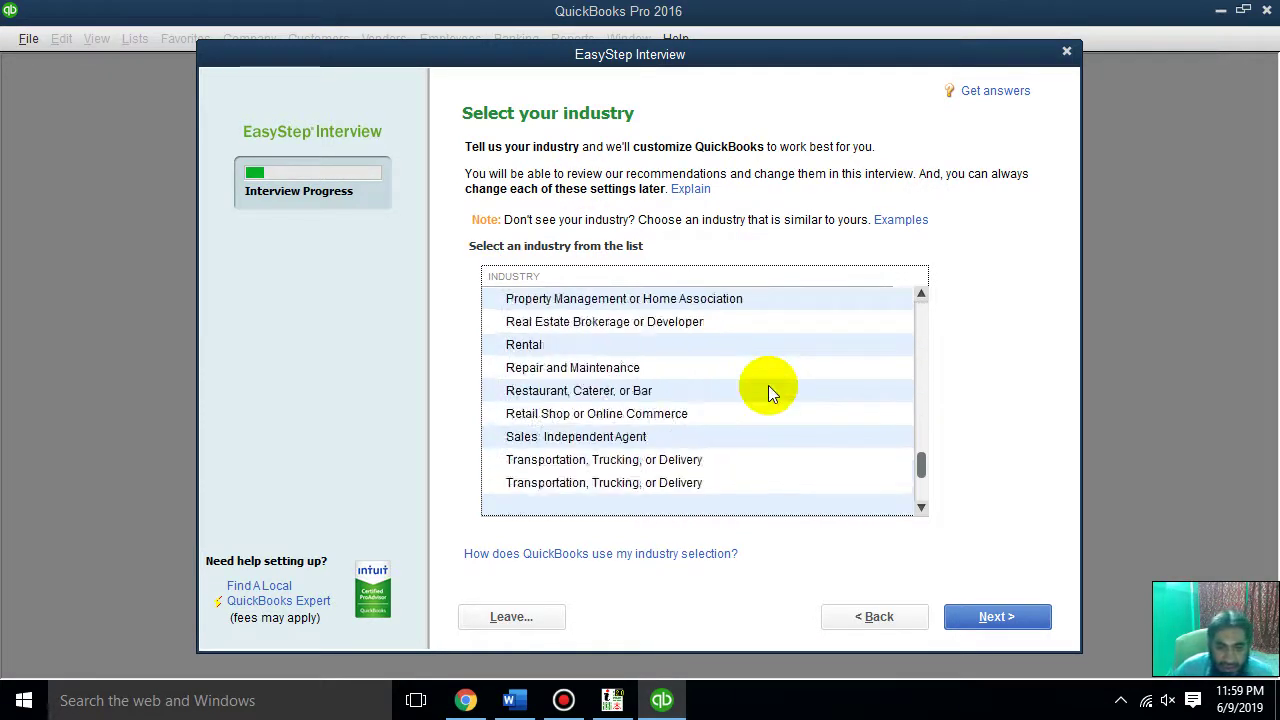
scroll(768, 385, up, 10)
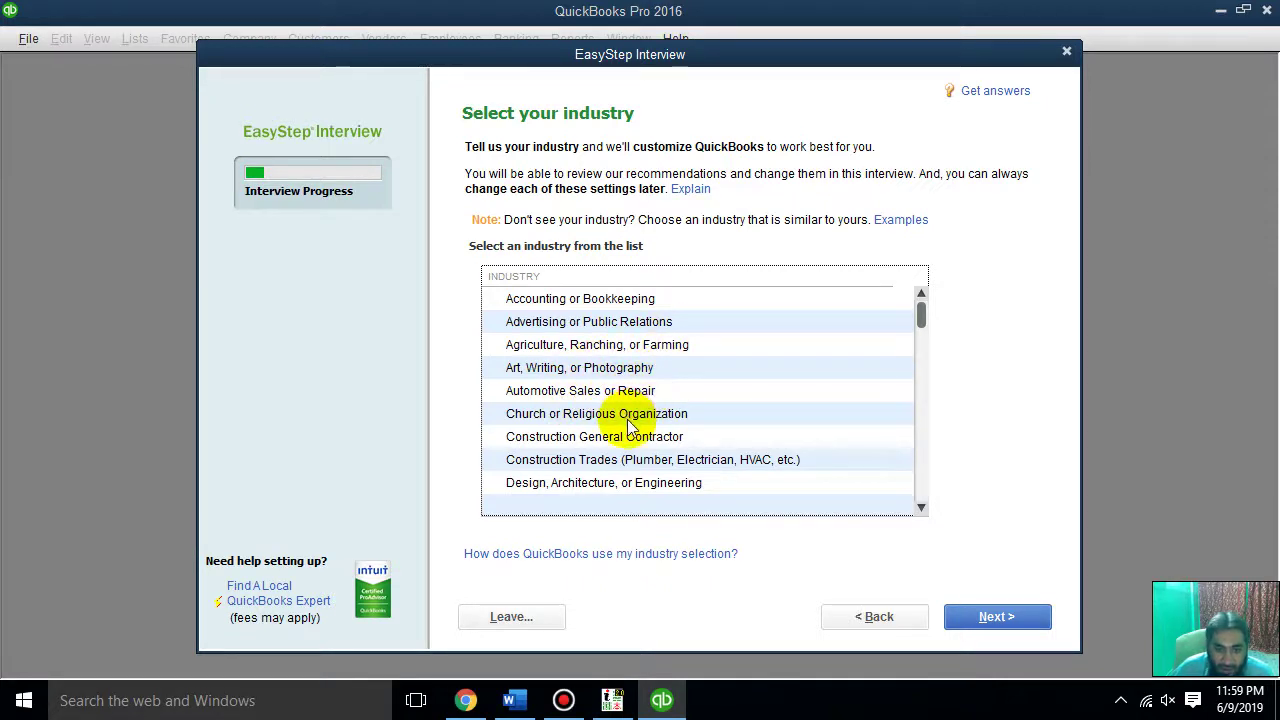
scroll(630, 425, down, 1)
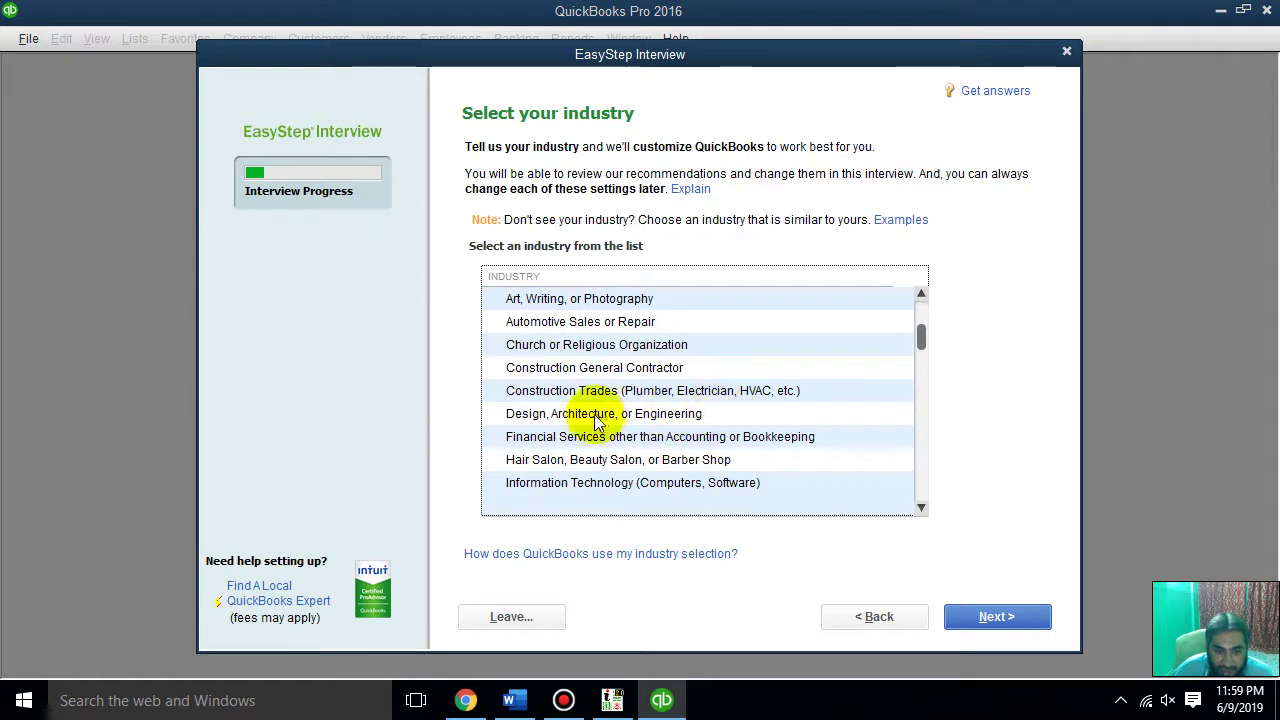
click(921, 508)
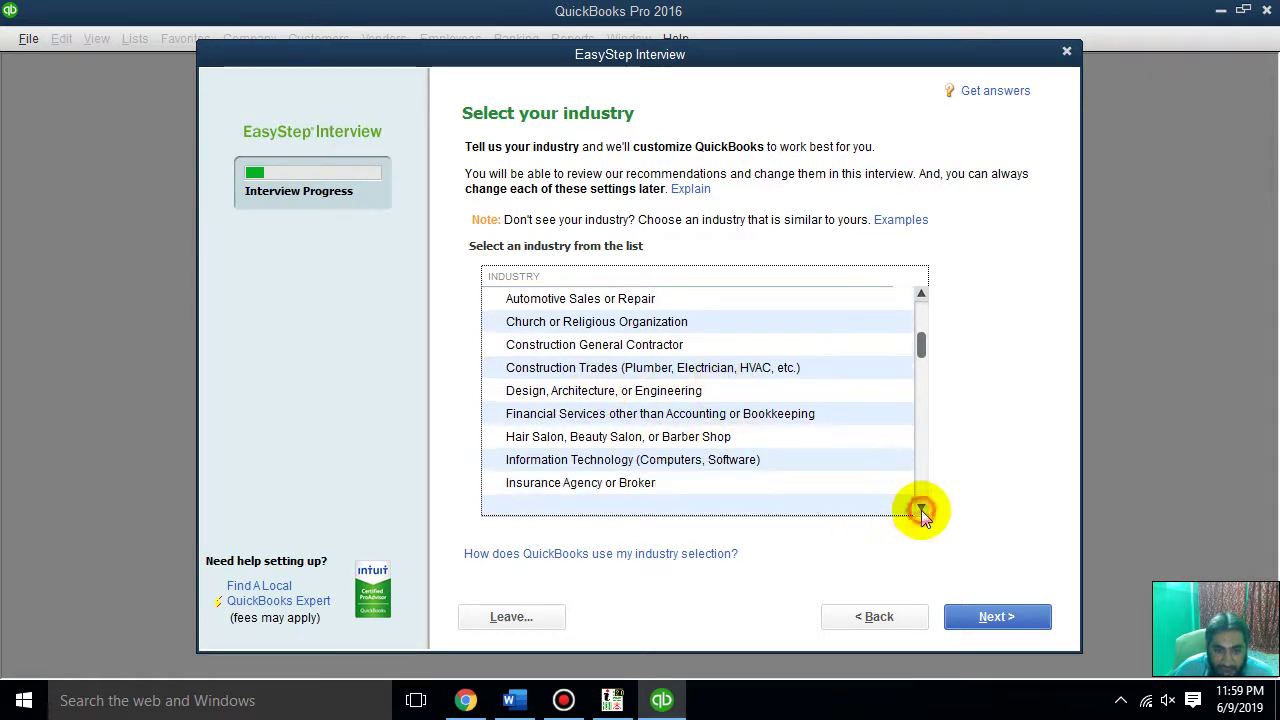
click(921, 510)
click(921, 510)
click(921, 510)
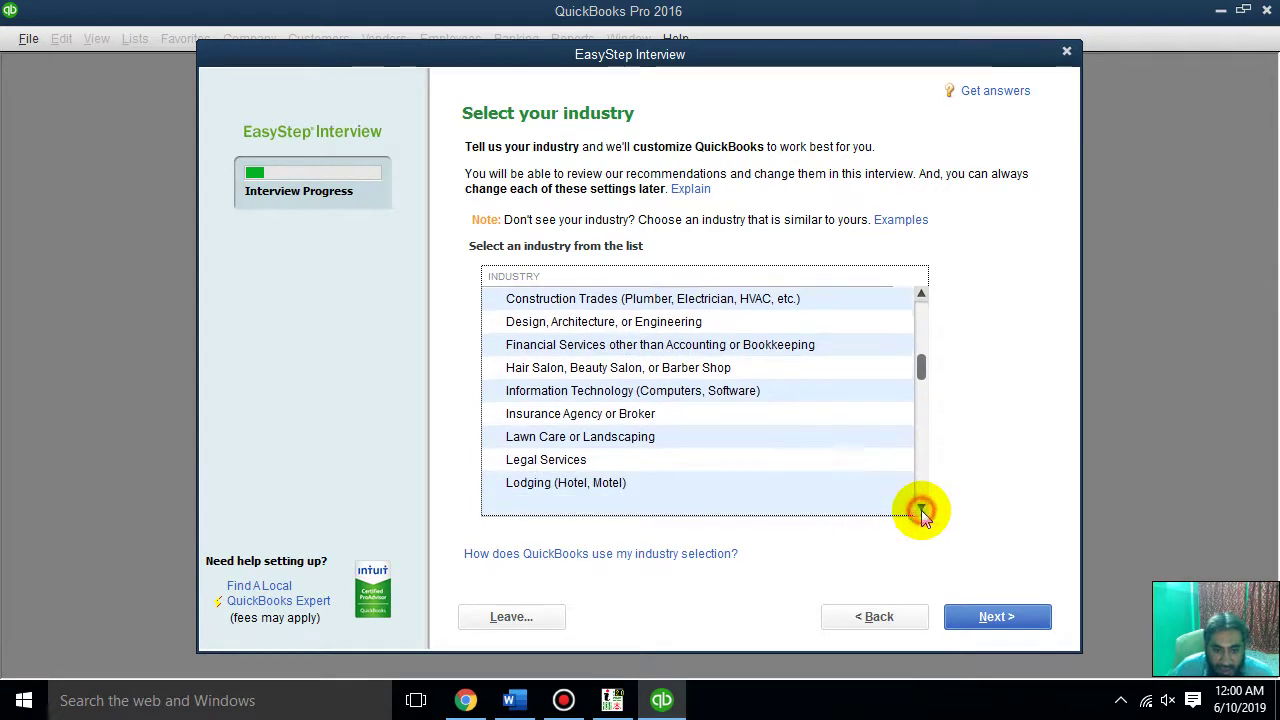
click(921, 510)
click(921, 510)
click(921, 510)
click(921, 510)
click(921, 510)
click(921, 510)
click(921, 510)
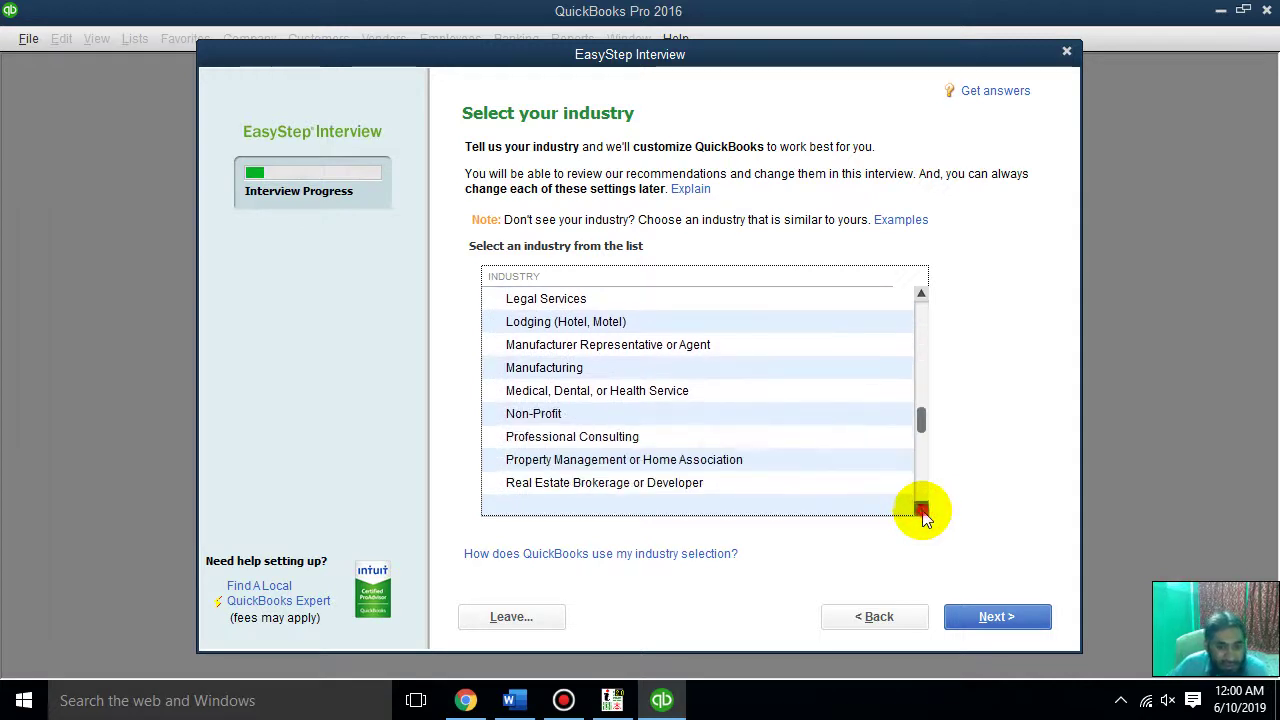
click(921, 510)
click(921, 510)
click(921, 510)
click(921, 510)
click(921, 510)
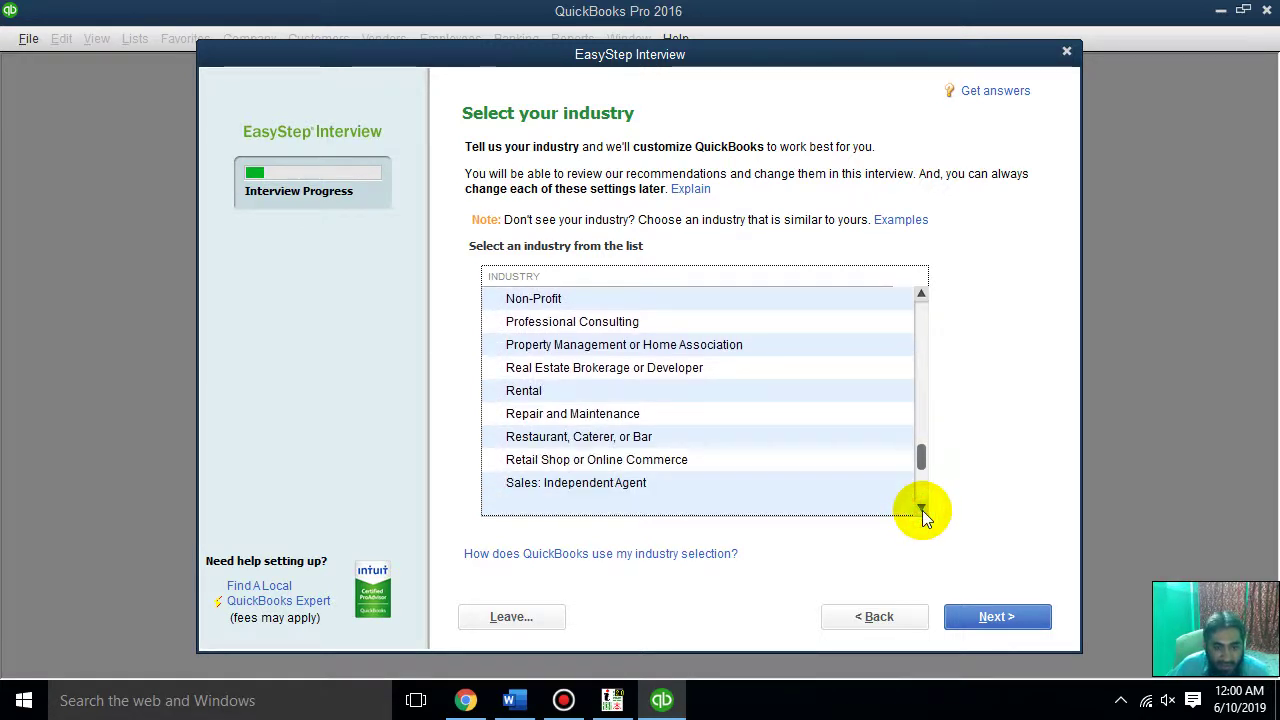
click(921, 510)
click(921, 510)
click(921, 510)
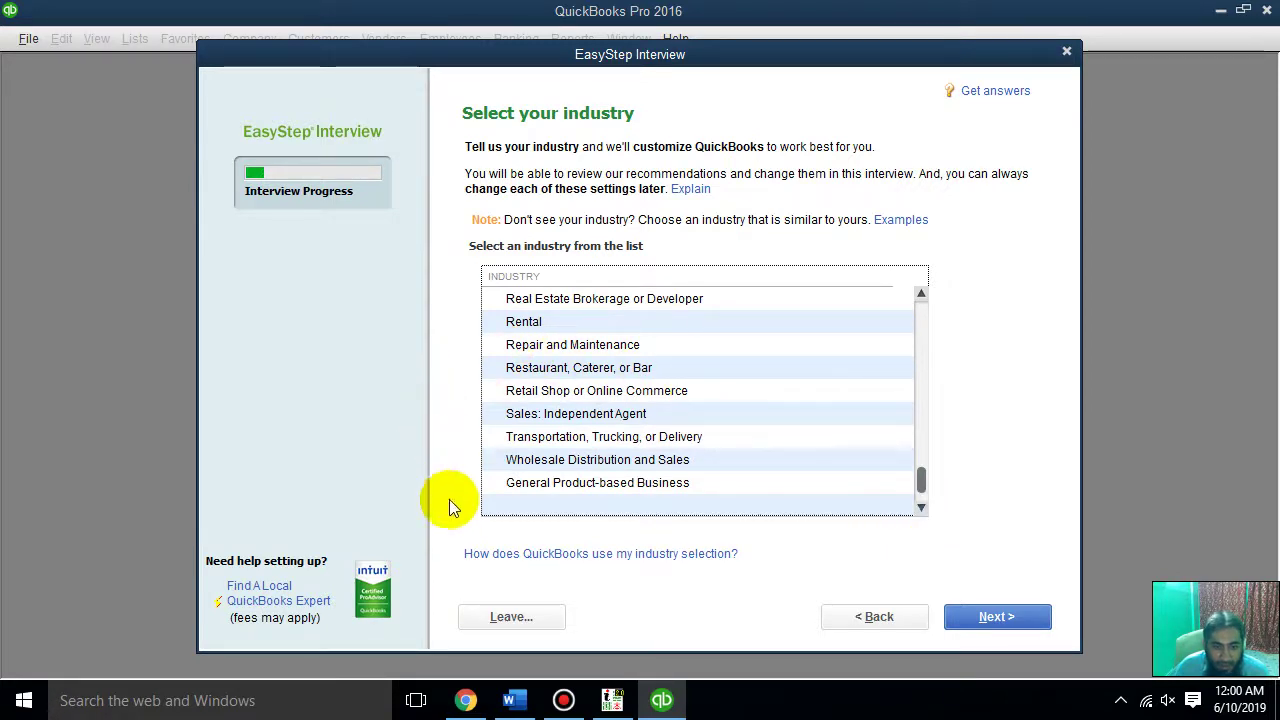
Select Information Technology (Computers, Software) as the company's industry
click(584, 352)
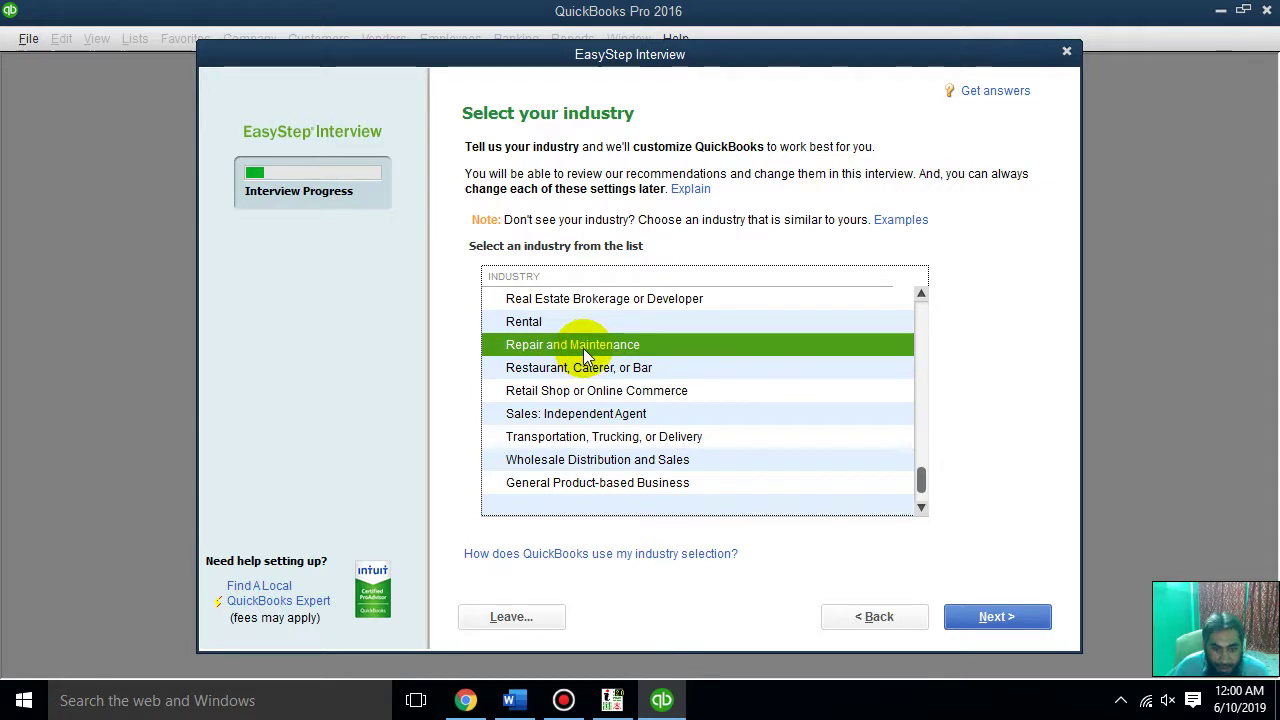
click(597, 463)
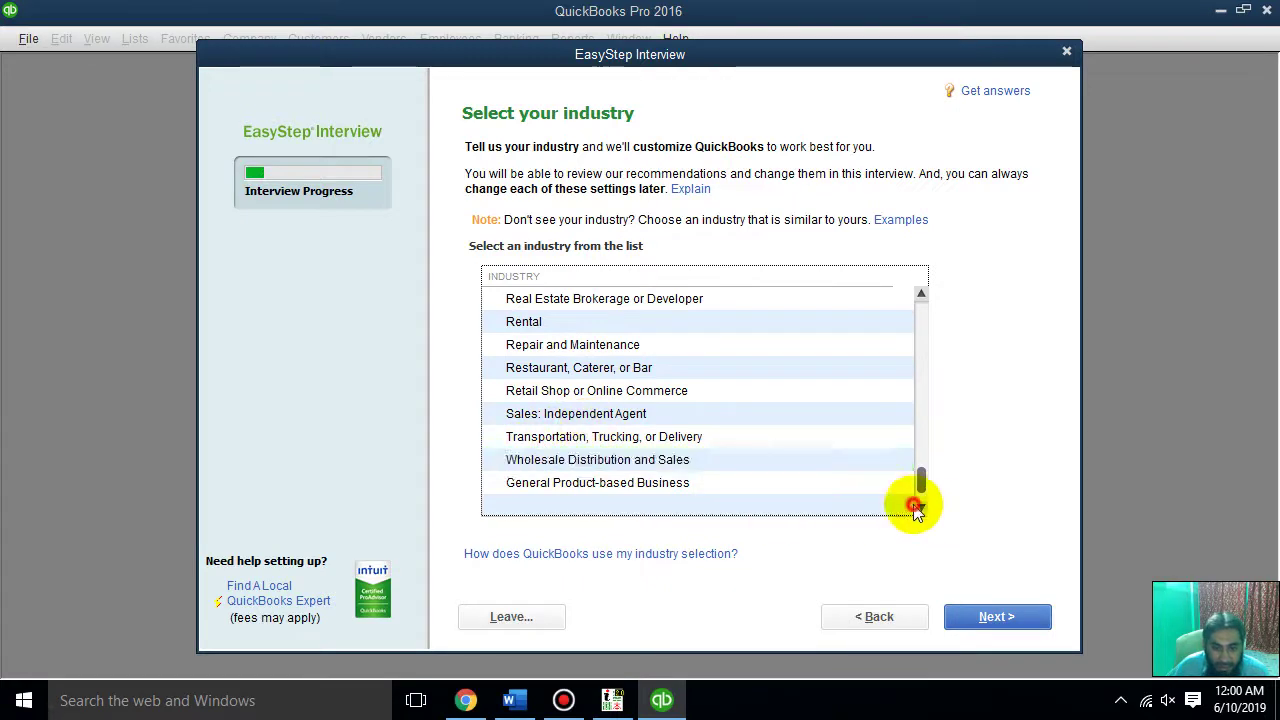
click(920, 506)
click(920, 295)
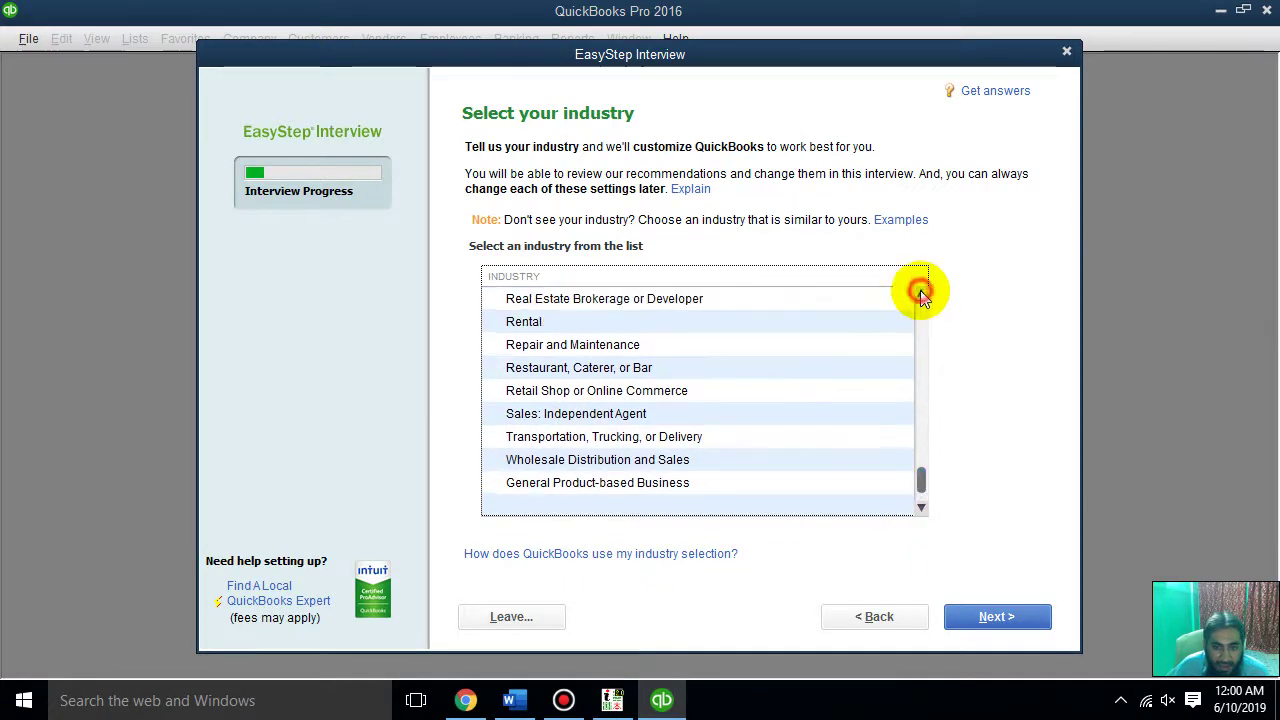
click(920, 295)
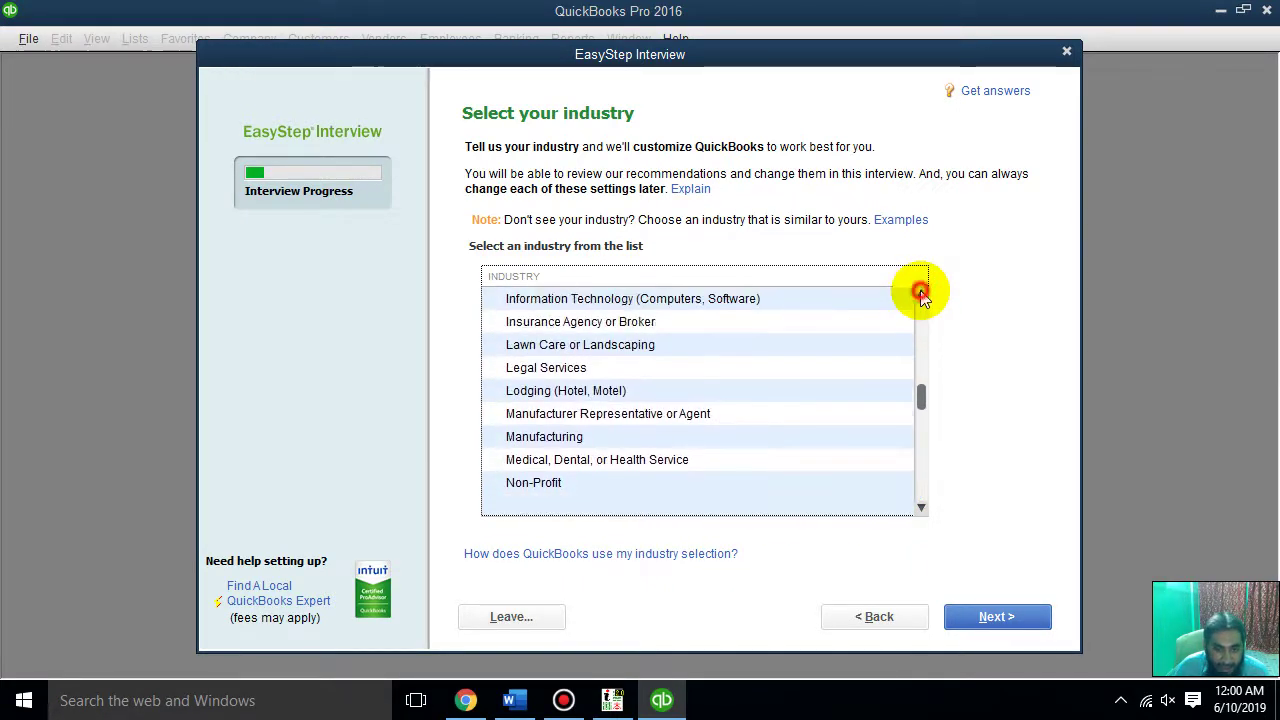
click(920, 295)
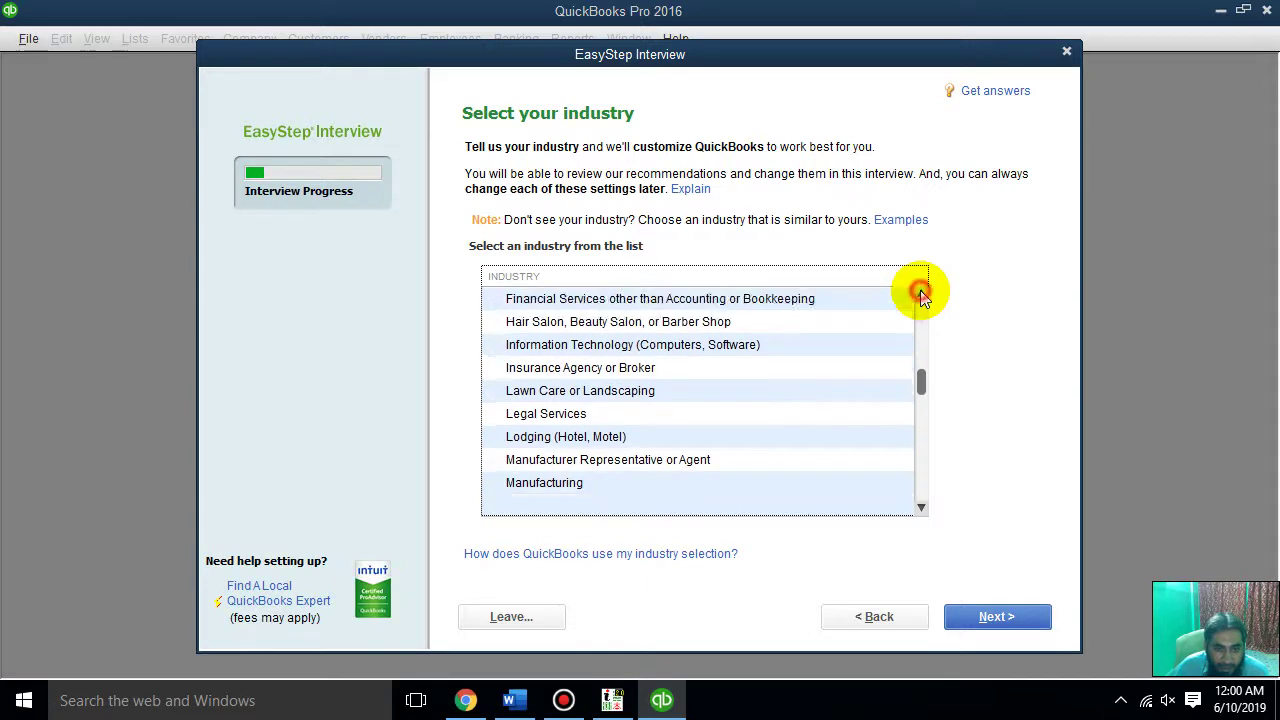
click(603, 344)
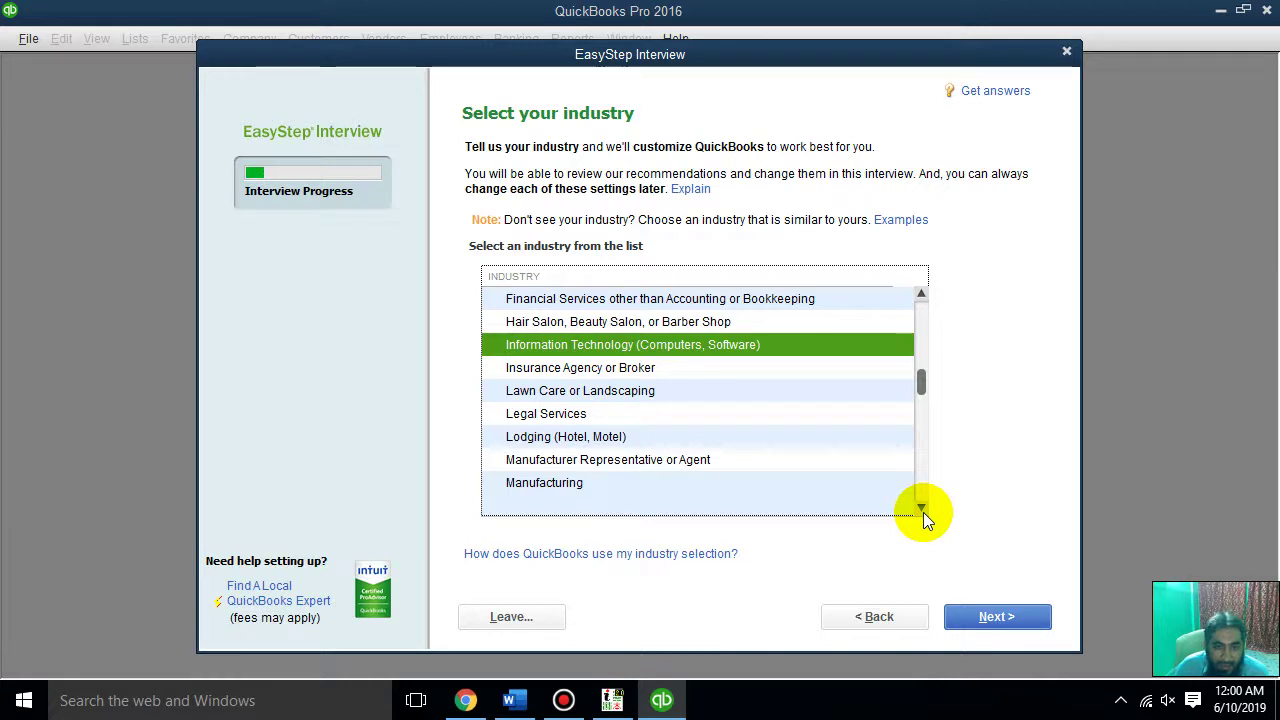
Confirm the industry and choose Sole Proprietorship as the business entity
click(1000, 617)
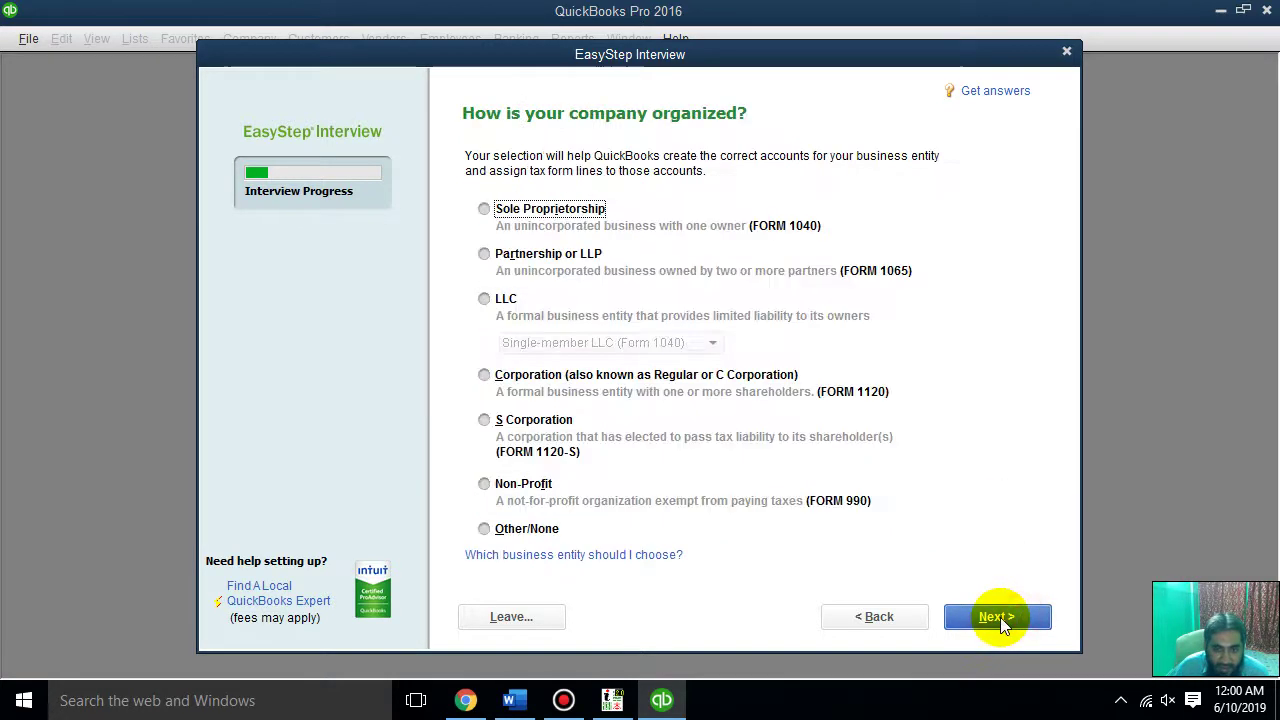
click(600, 214)
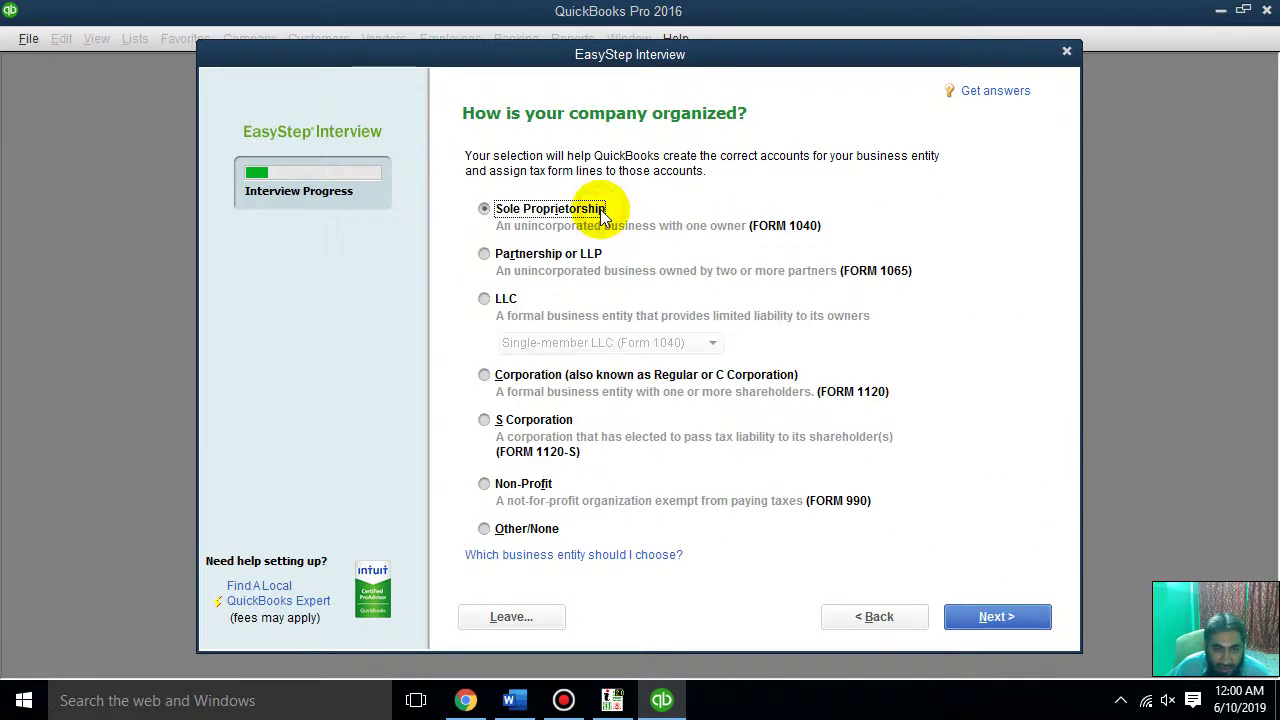
click(578, 258)
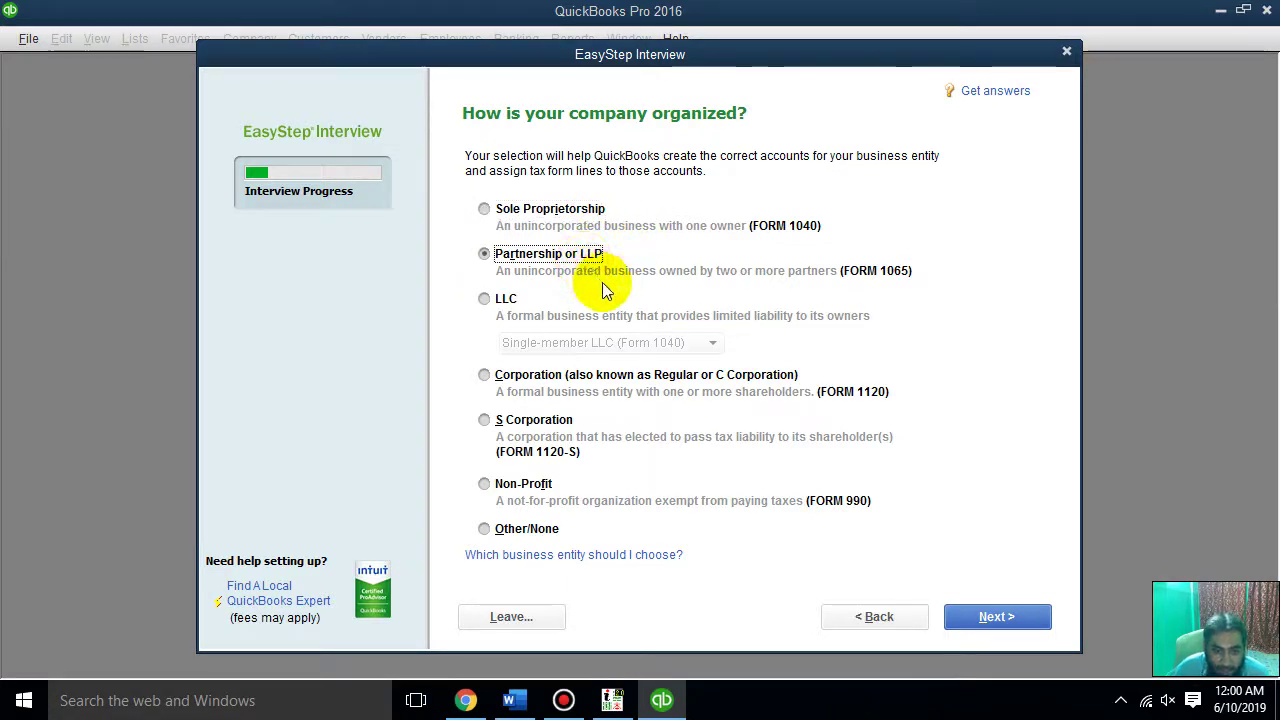
click(614, 377)
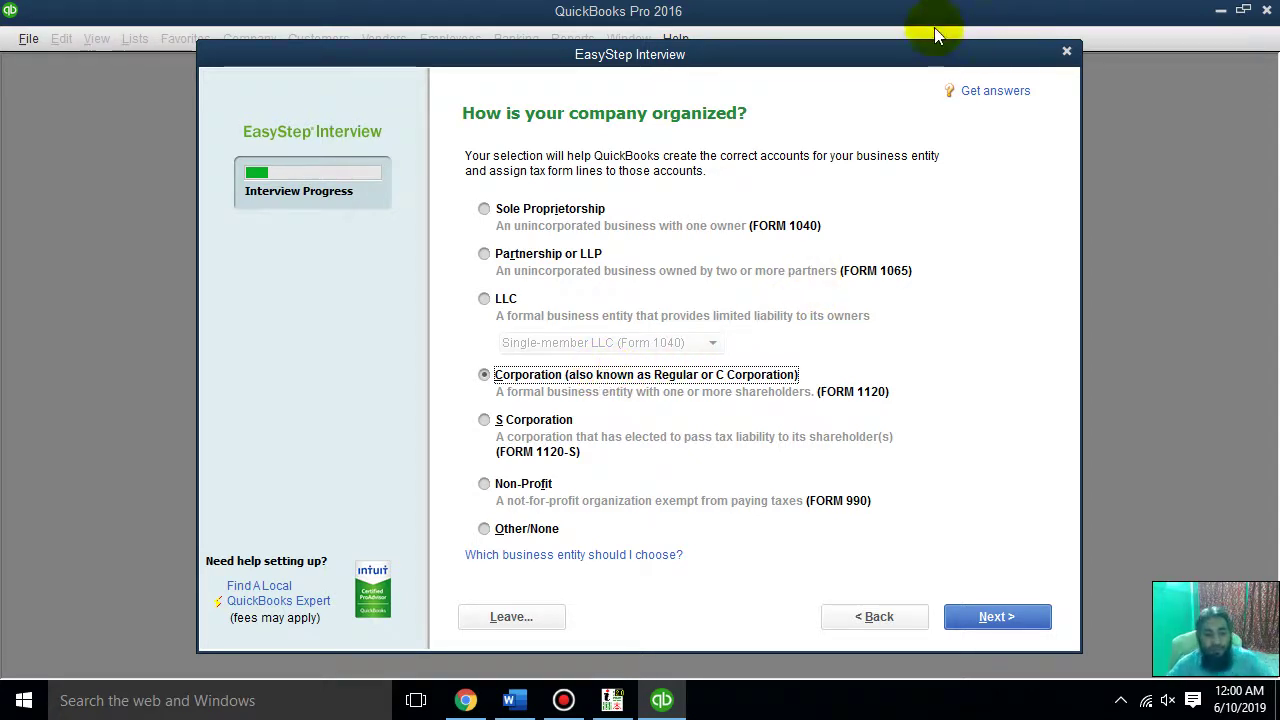
click(523, 488)
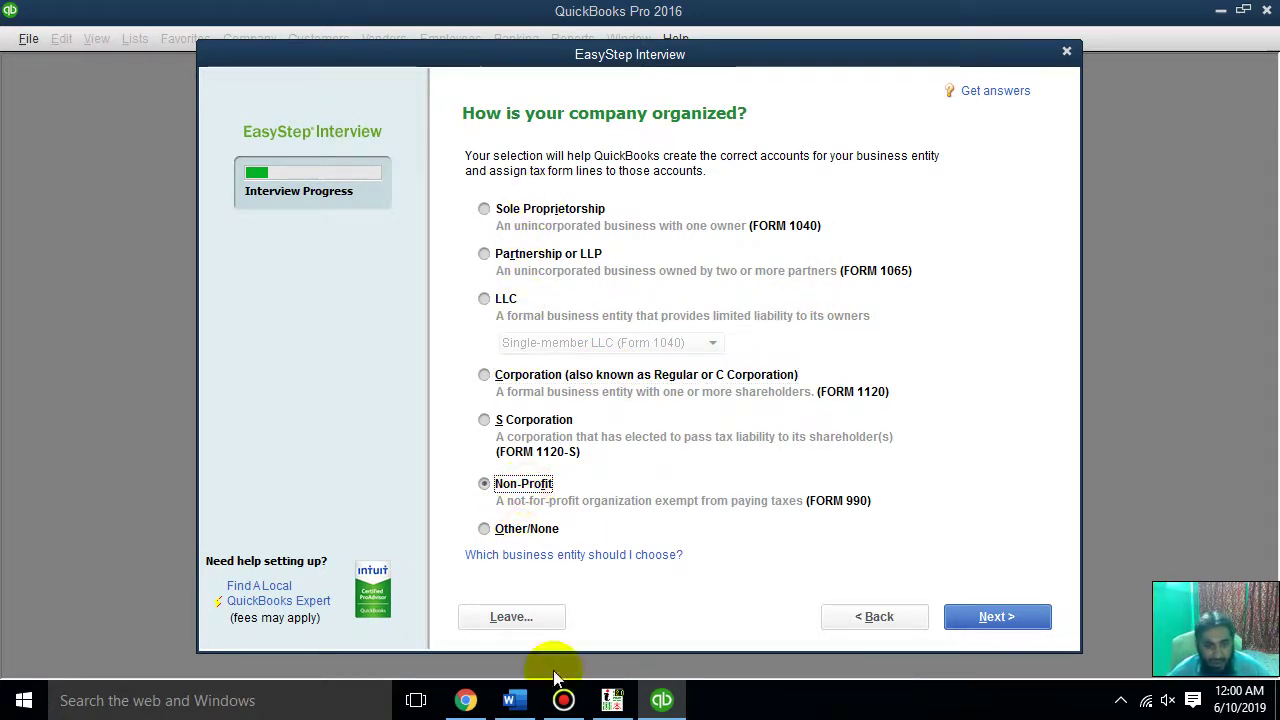
click(556, 212)
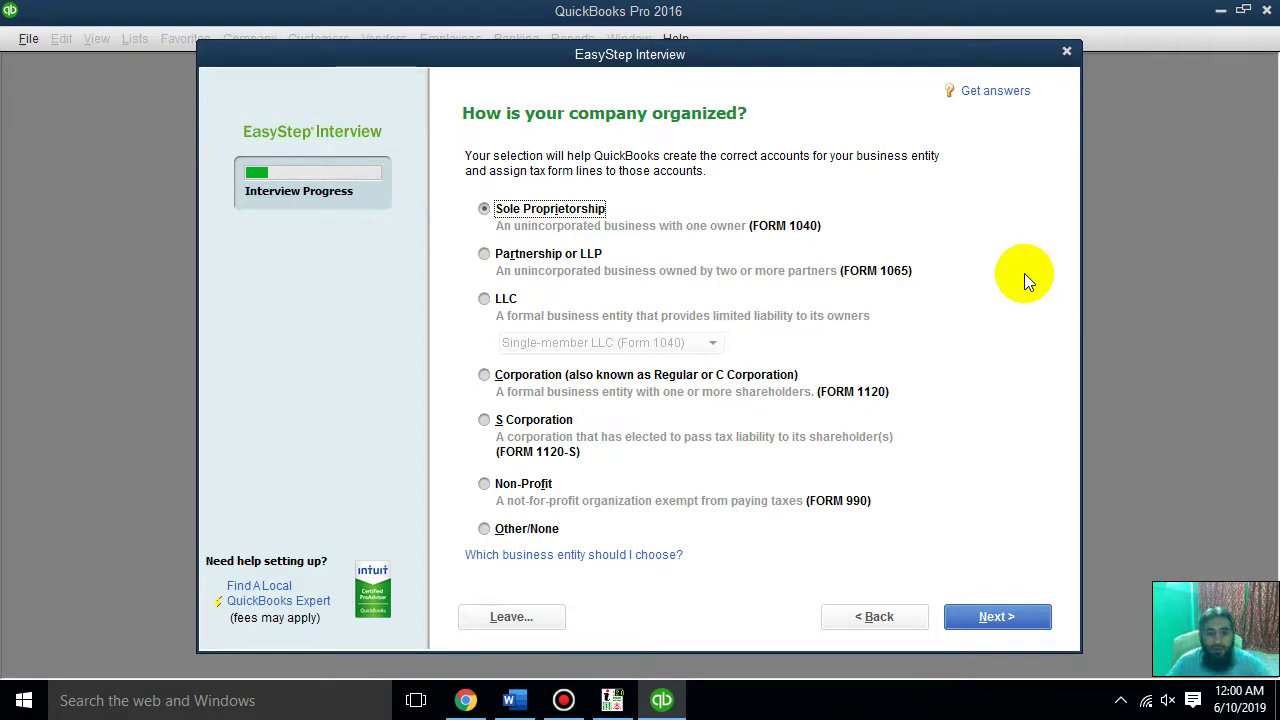
click(994, 616)
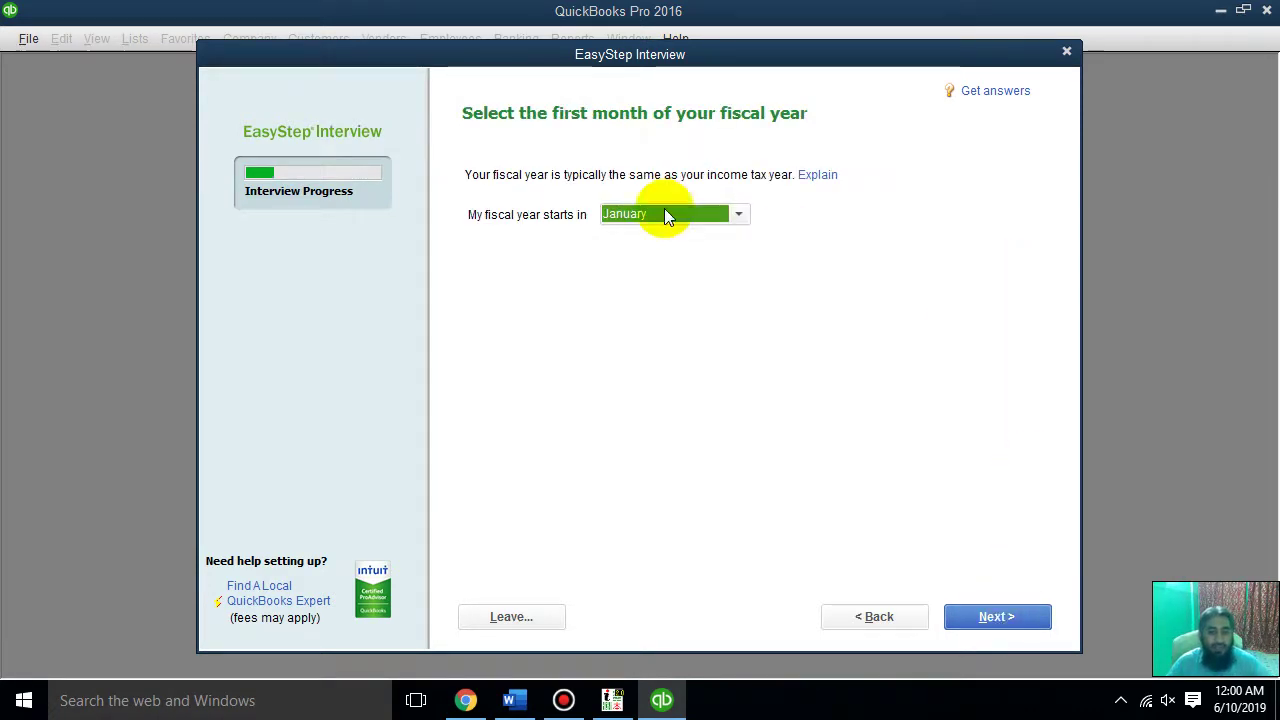
Make the fiscal year start in July
click(641, 219)
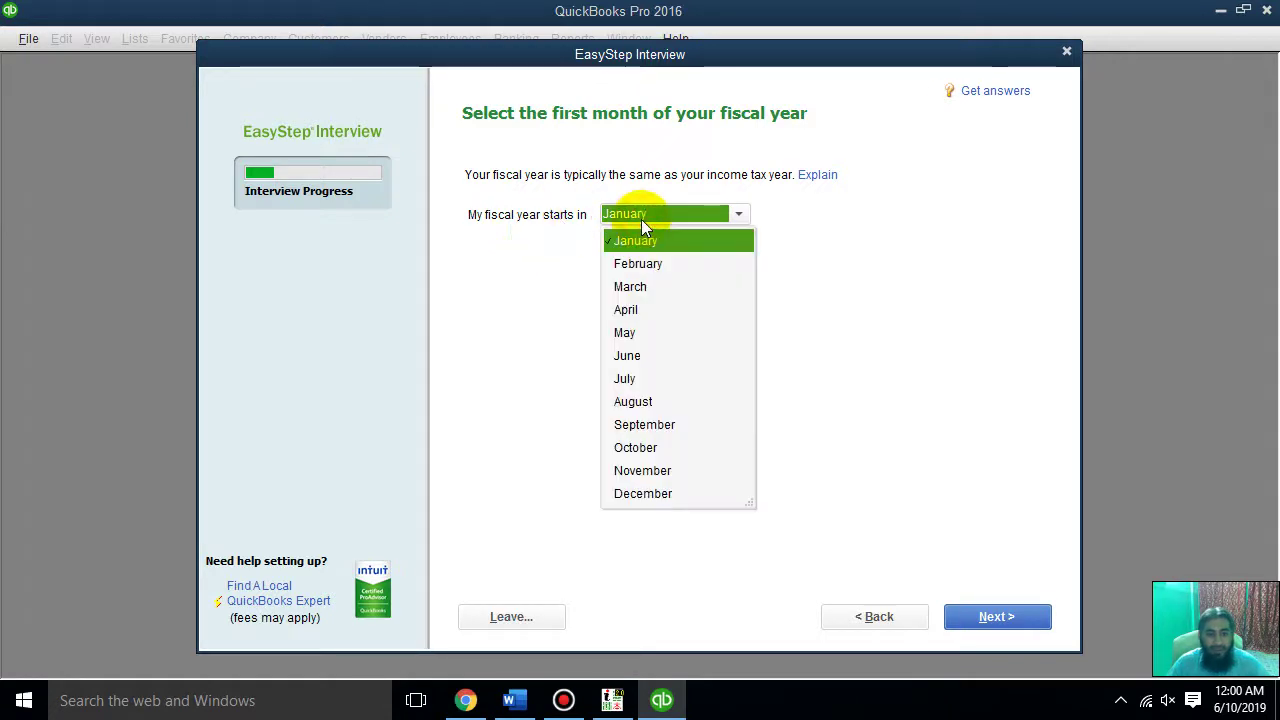
click(640, 380)
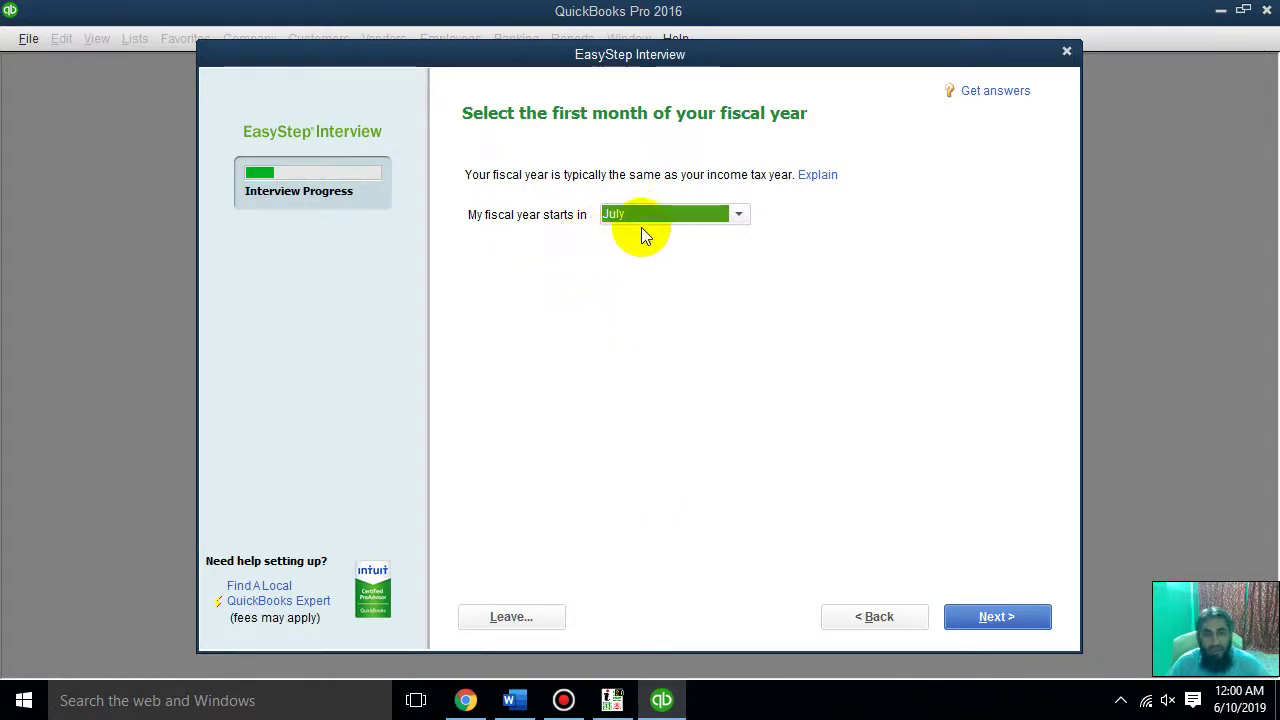
click(995, 618)
Enter and retype the administrator password
click(715, 209)
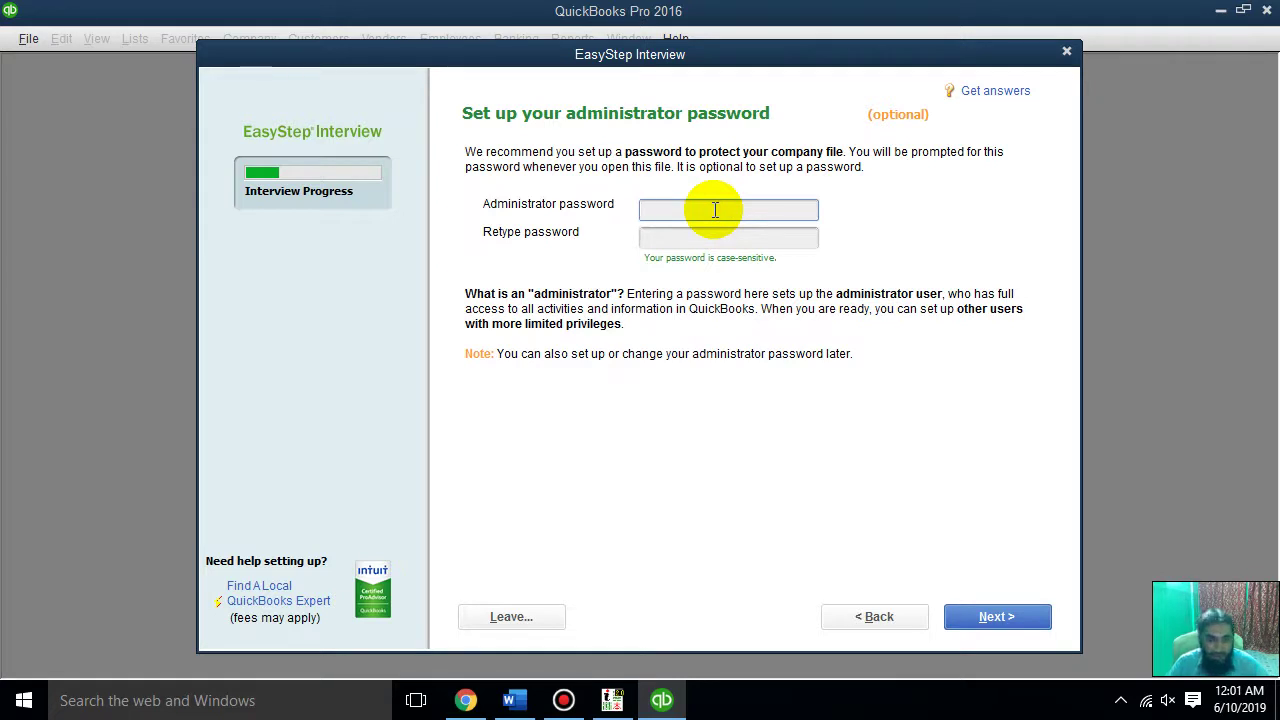
text(12)
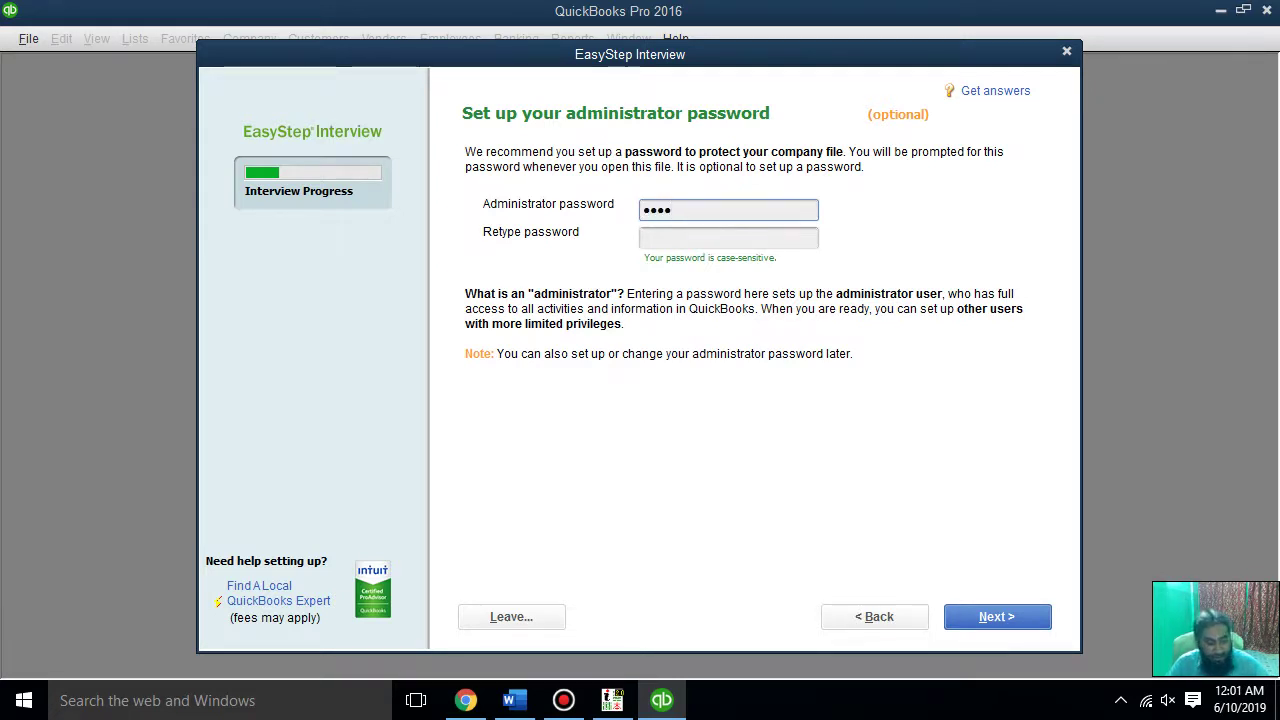
key(Tab)
text(1234)
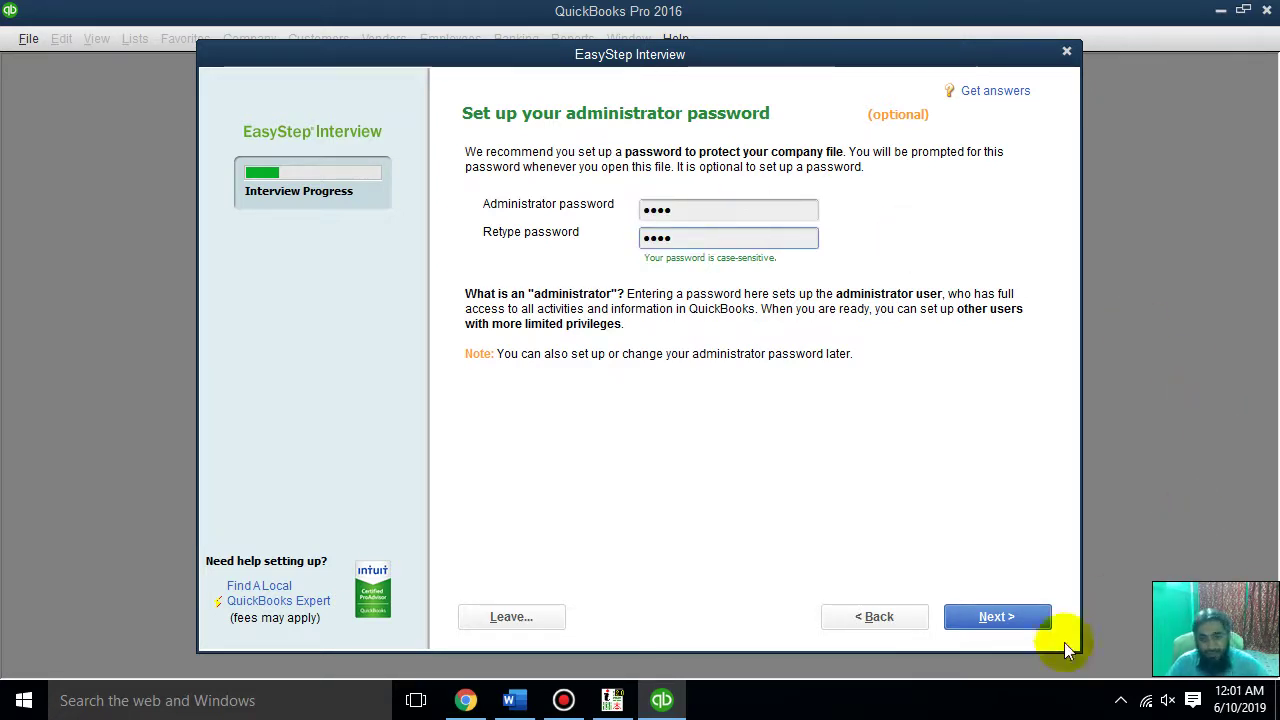
click(986, 617)
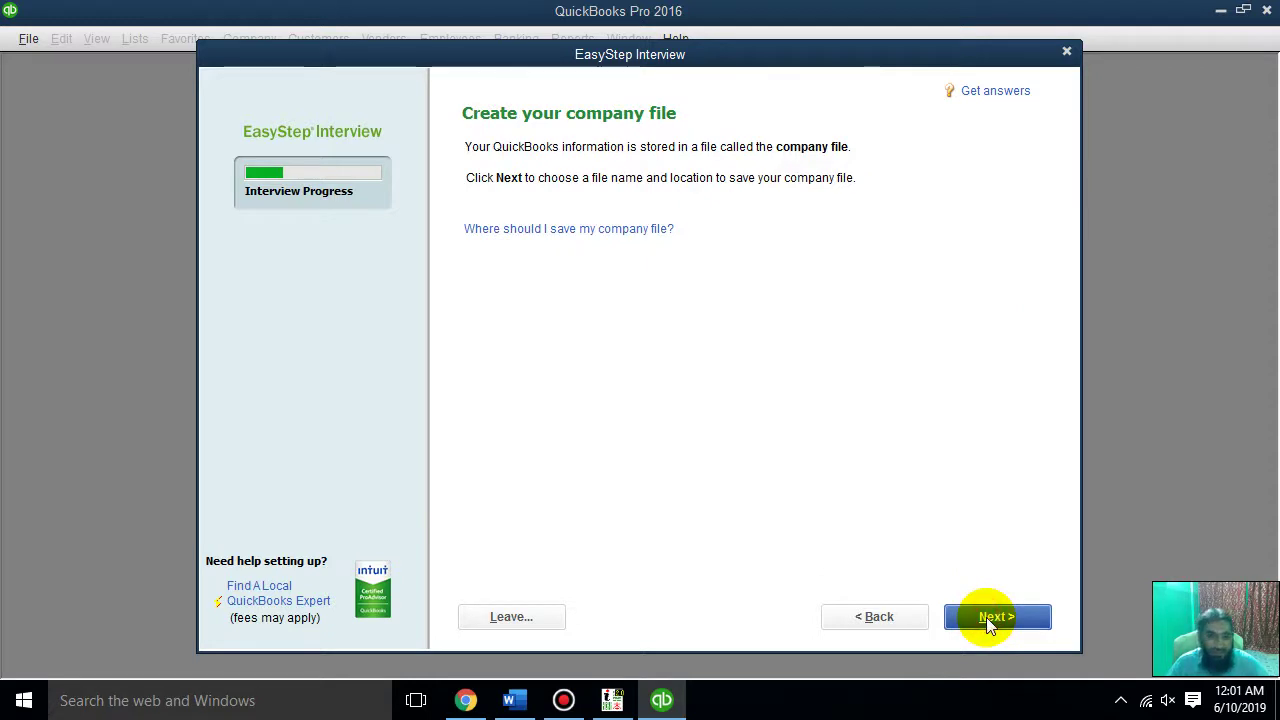
Create the company file, saving it as AR COMPUTER in the Company Files folder
click(1000, 617)
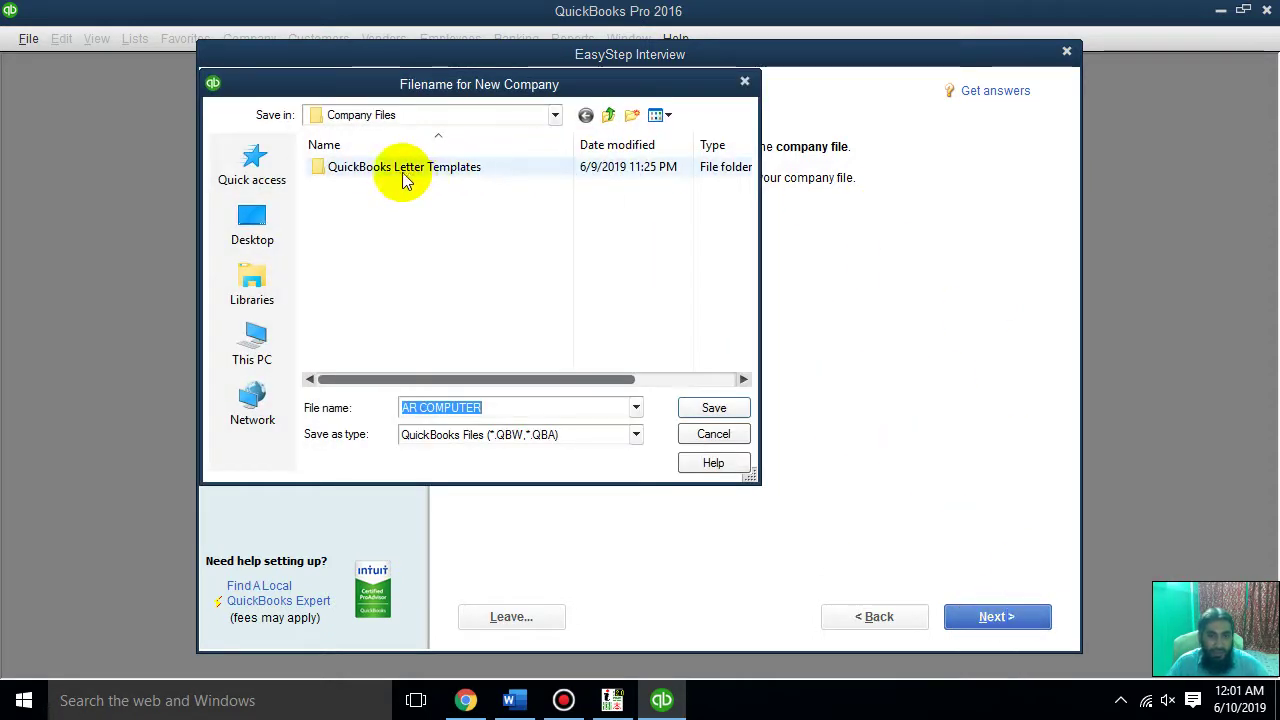
drag(429, 85, 660, 111)
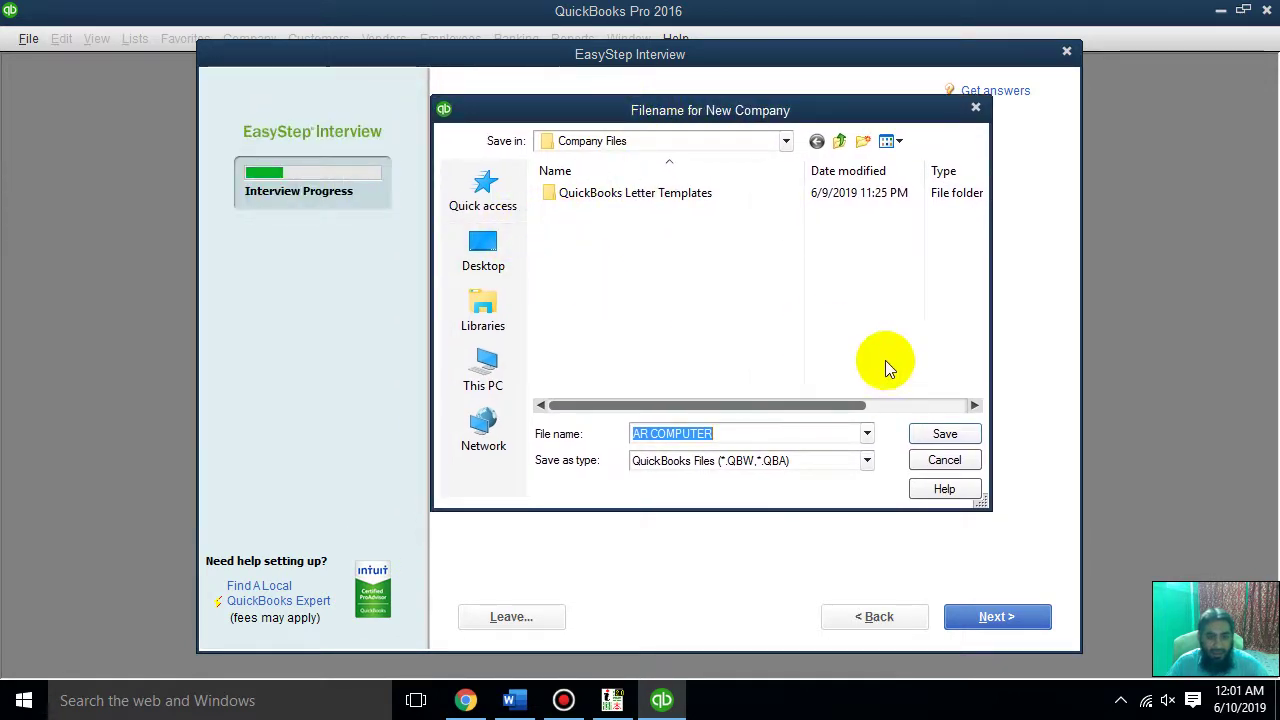
click(920, 433)
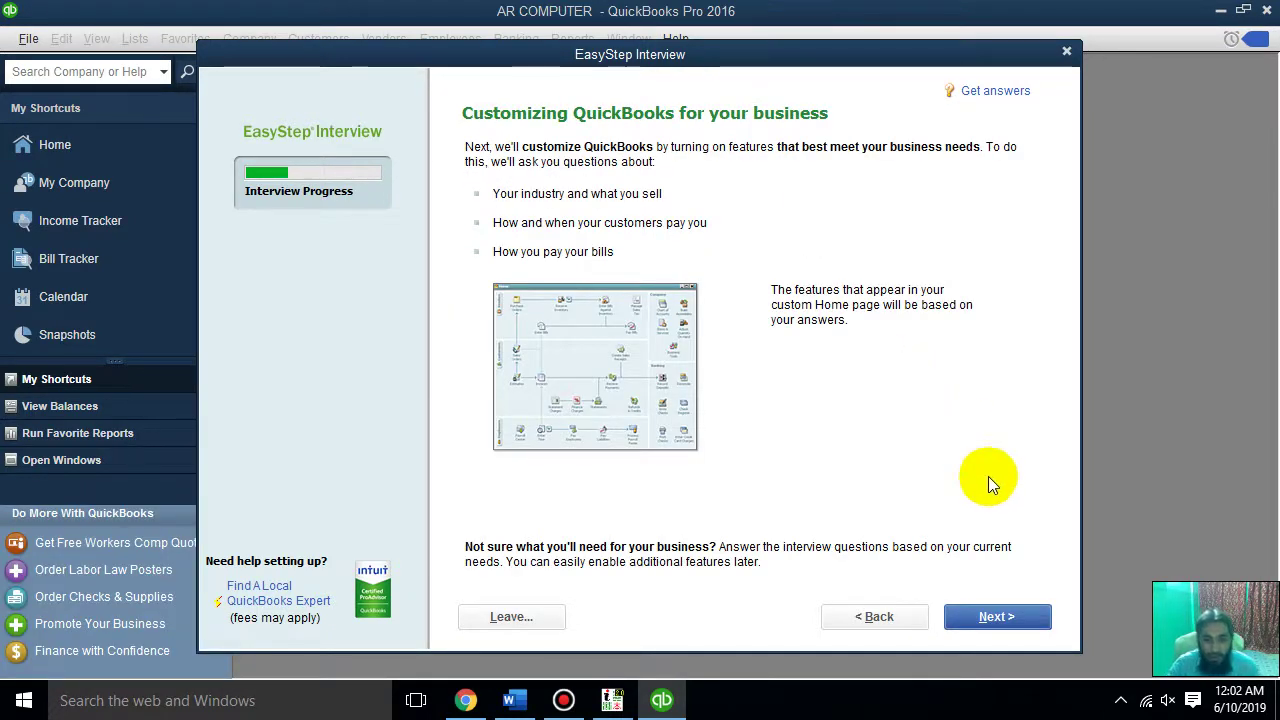
Mark the business as selling both services and products
click(1013, 616)
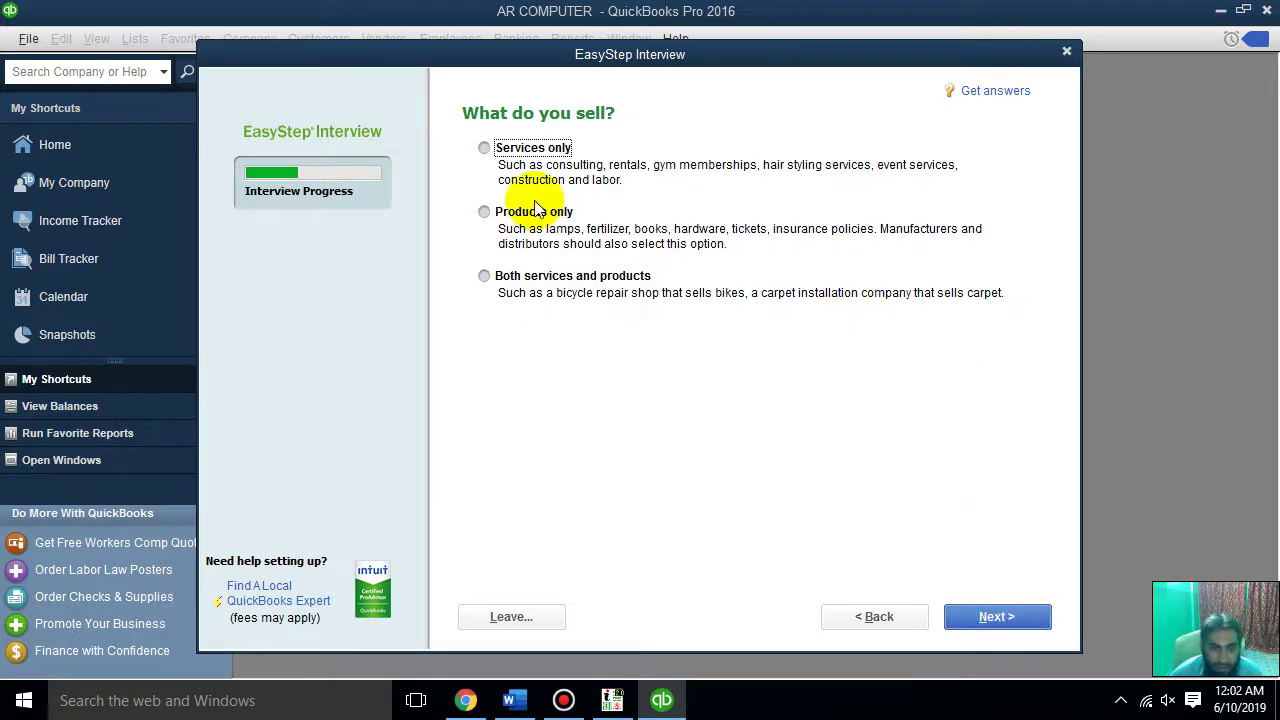
click(525, 147)
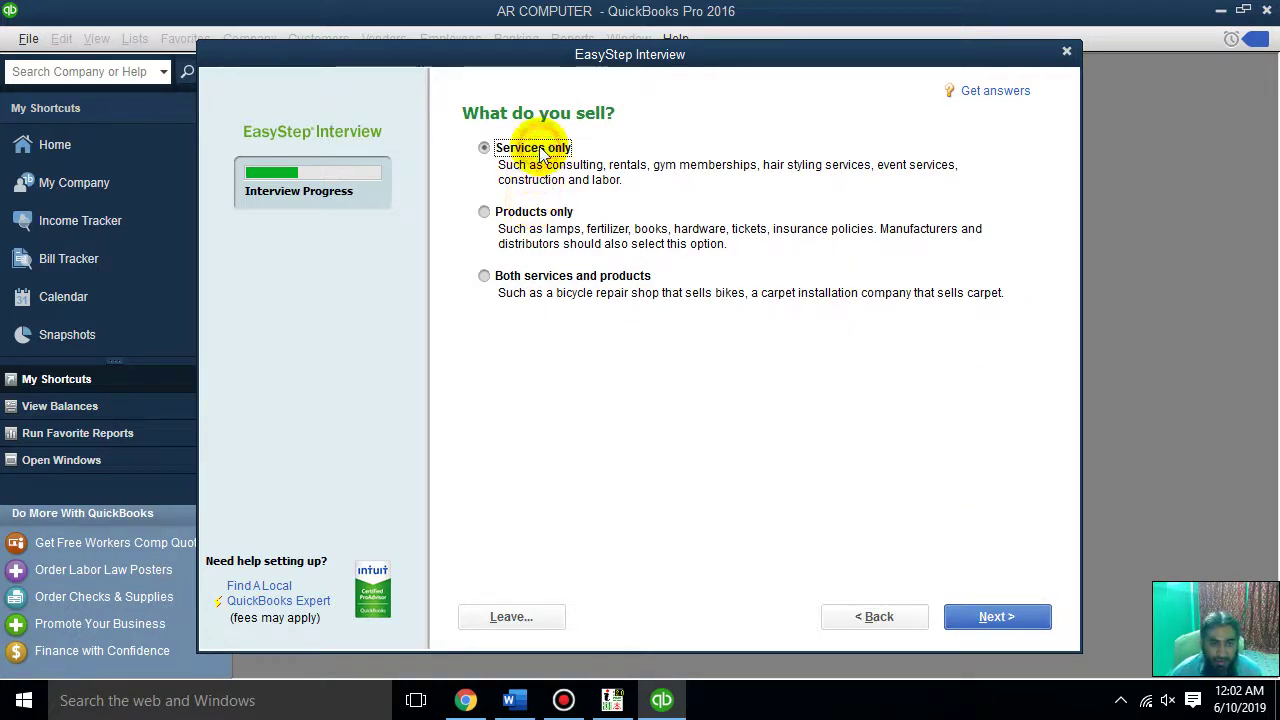
click(538, 211)
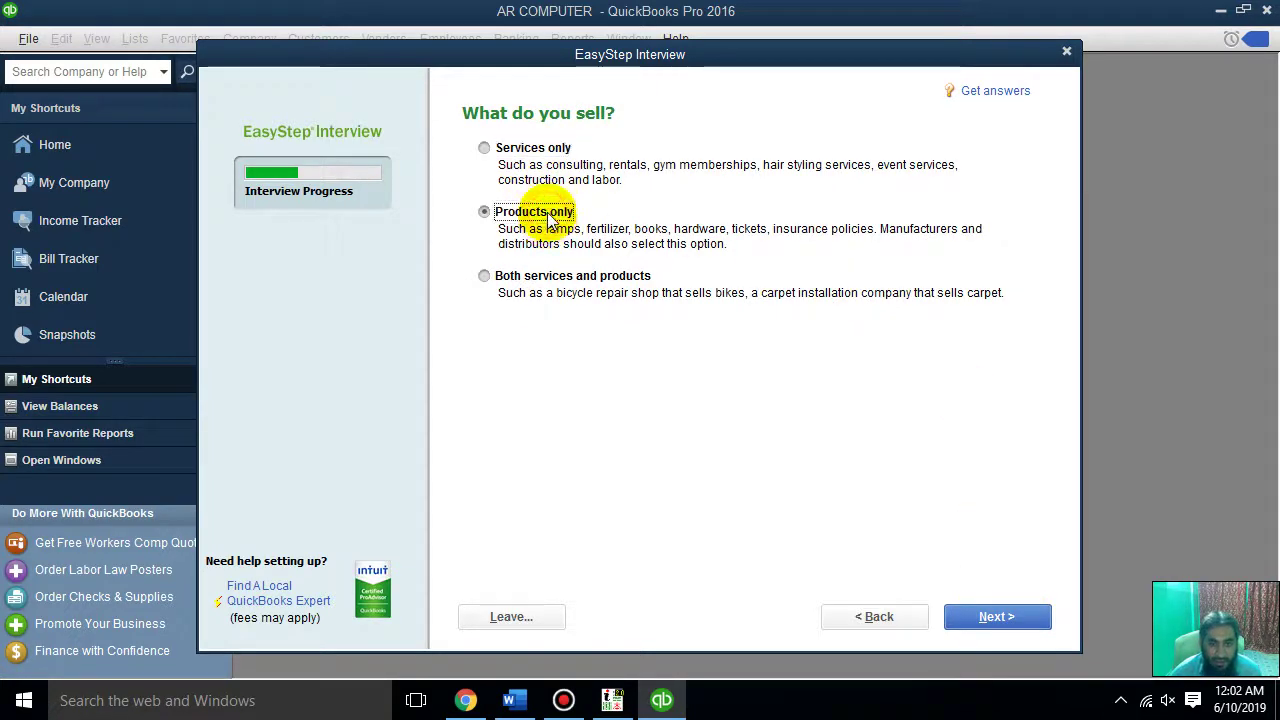
click(586, 276)
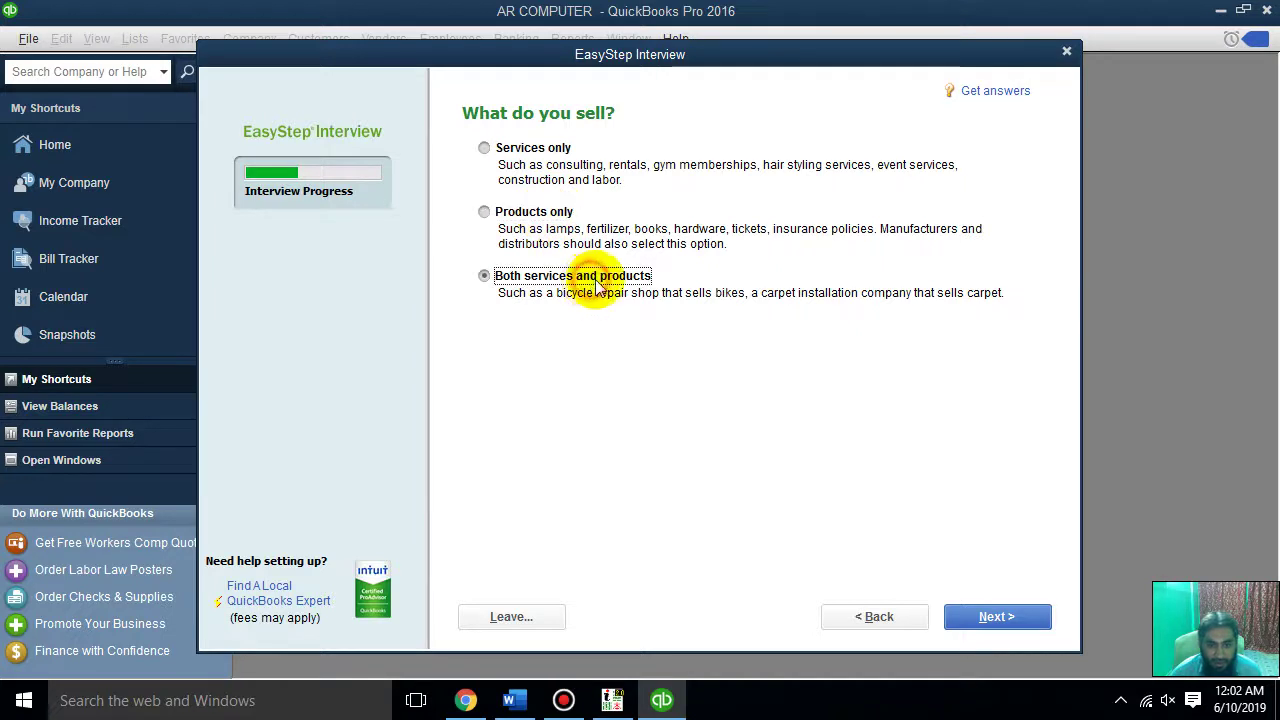
click(983, 615)
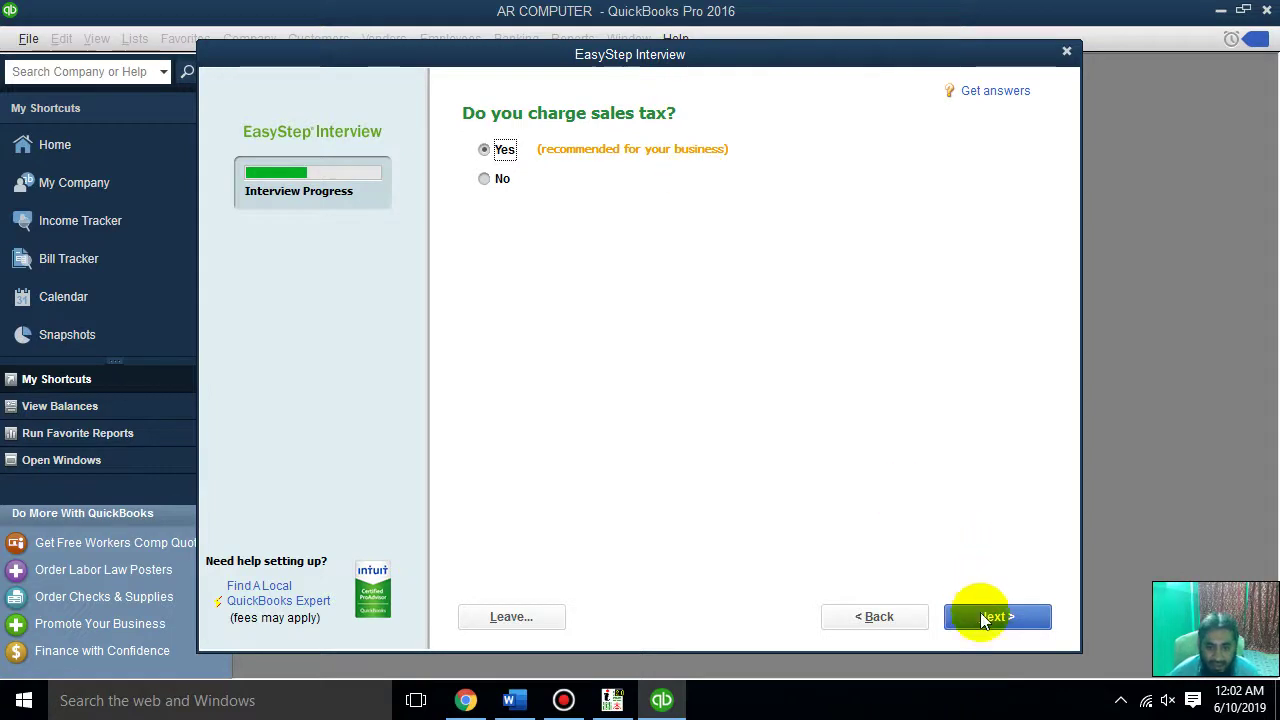
Accept sales tax, estimates, billing statements and bill tracking, and turn on inventory tracking
click(985, 620)
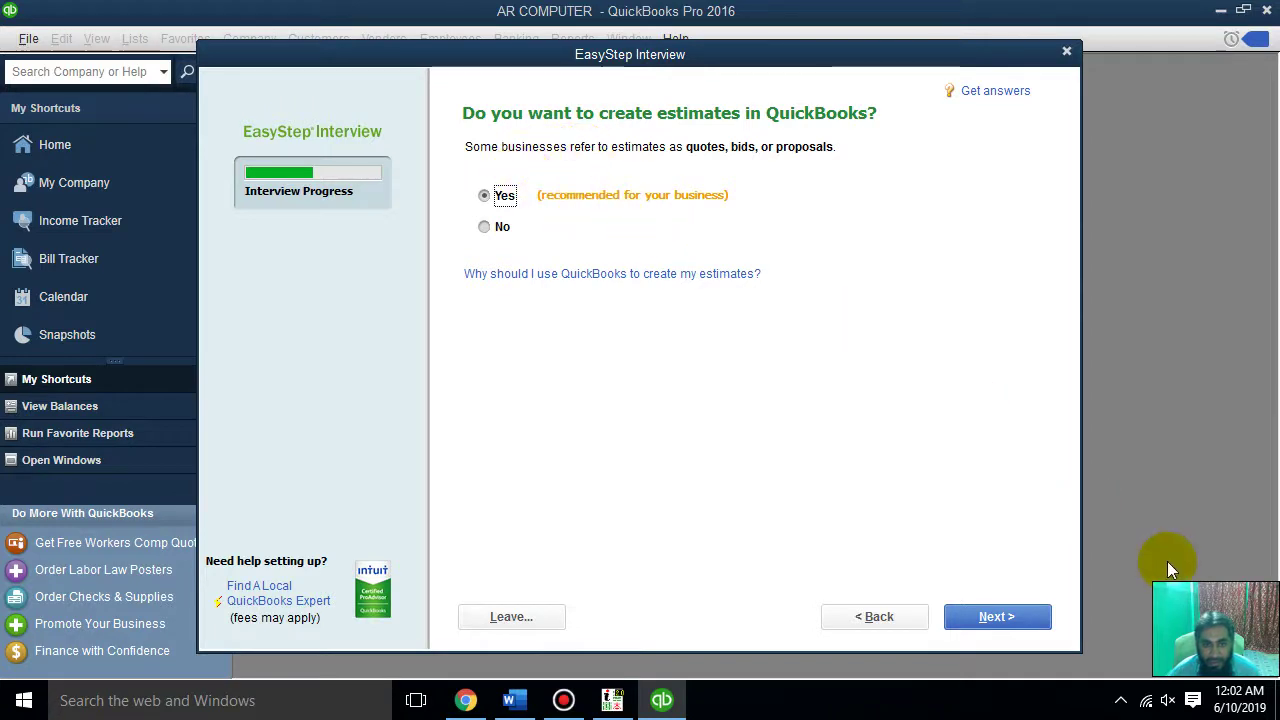
click(1029, 615)
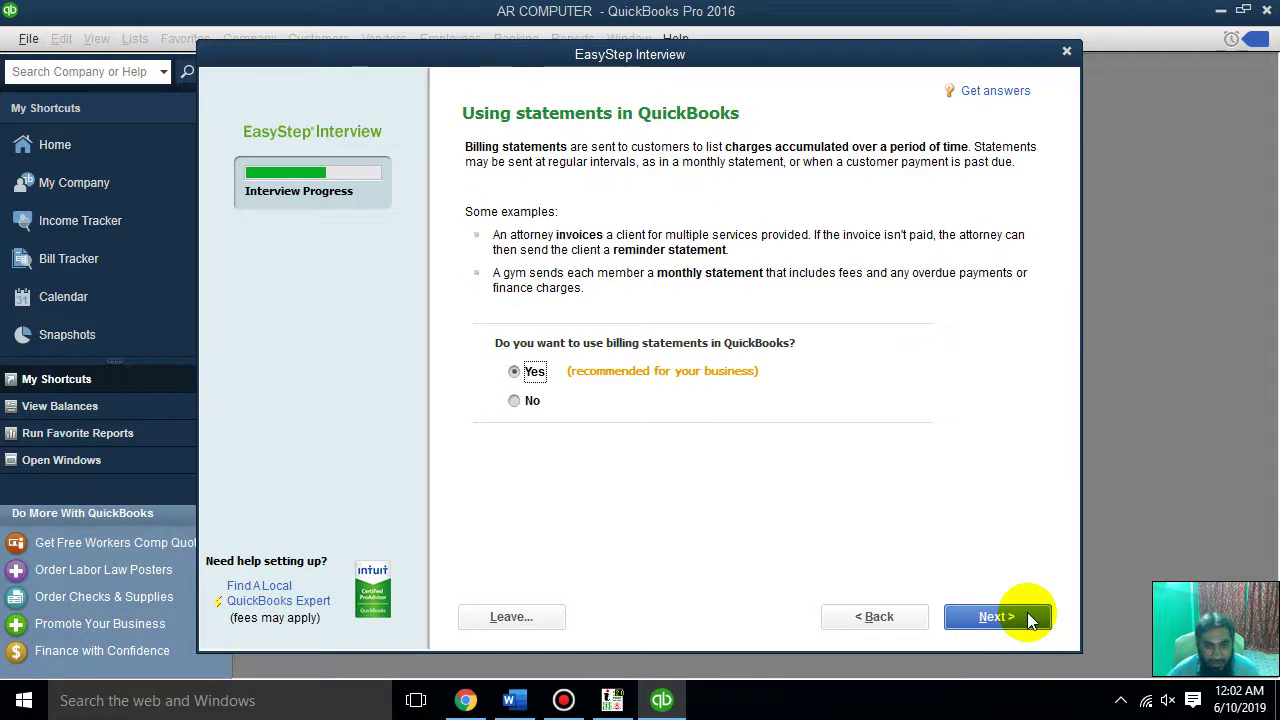
click(1030, 617)
click(1030, 617)
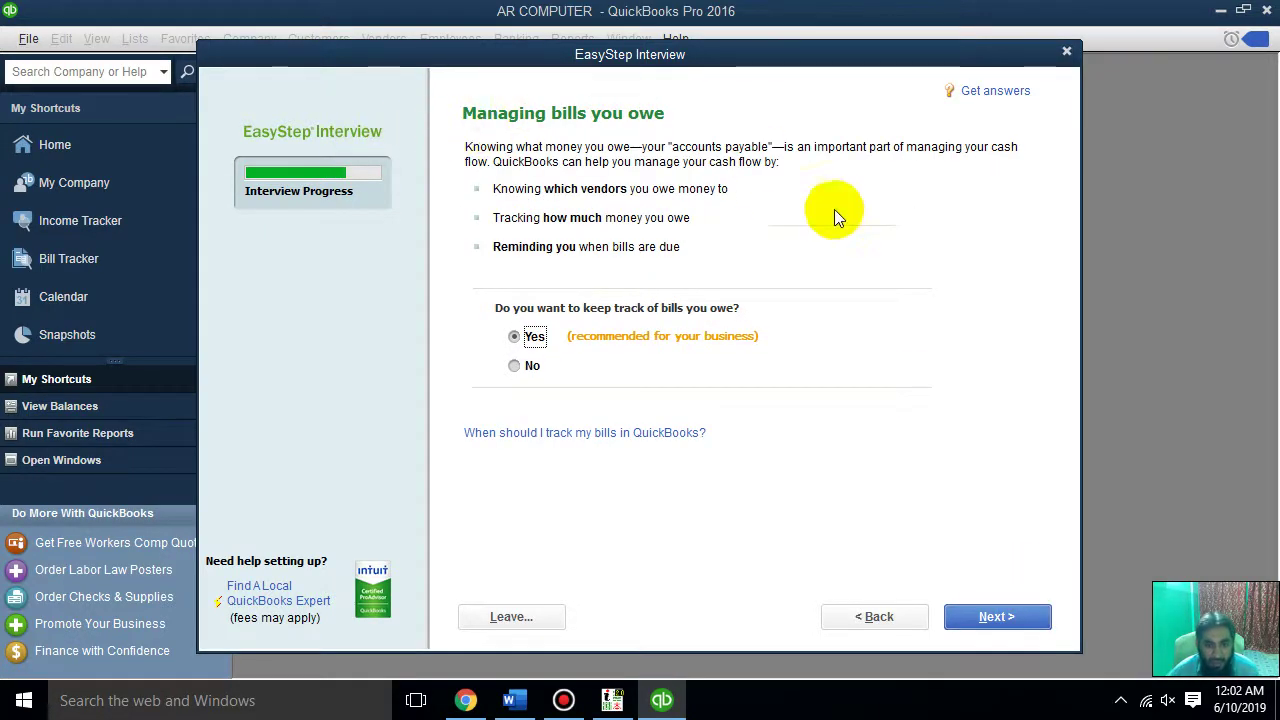
click(989, 614)
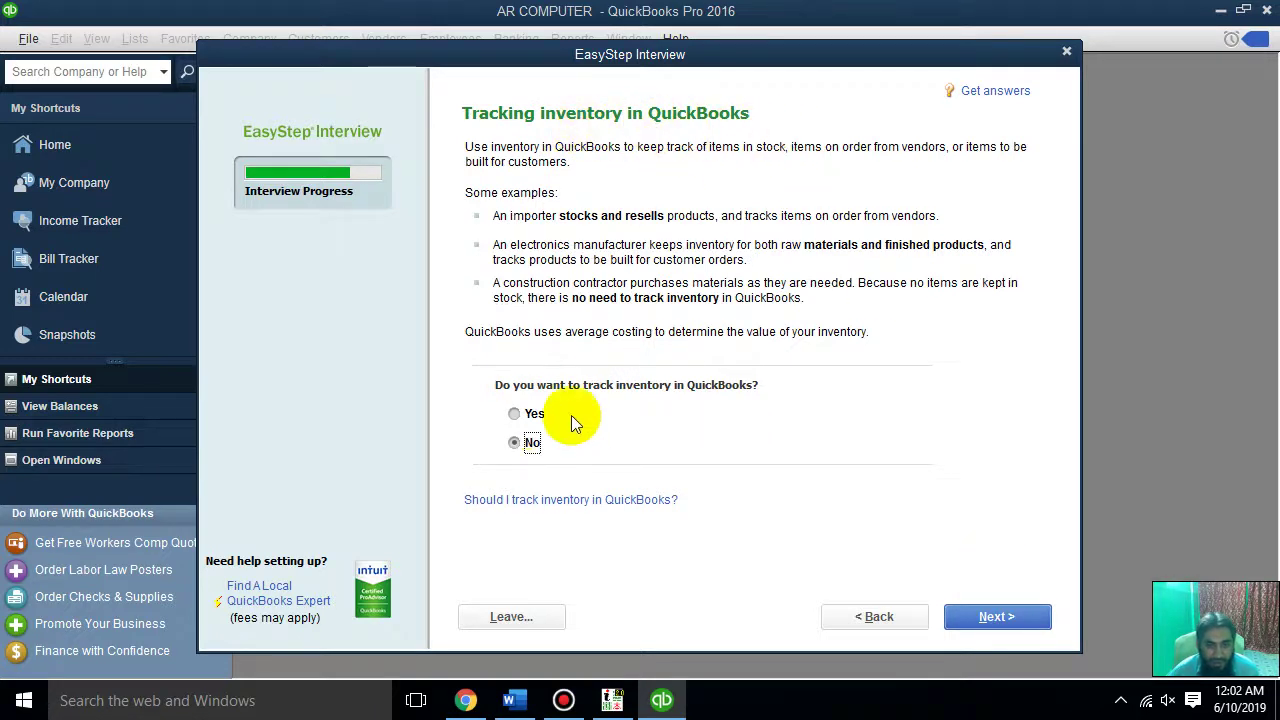
click(530, 415)
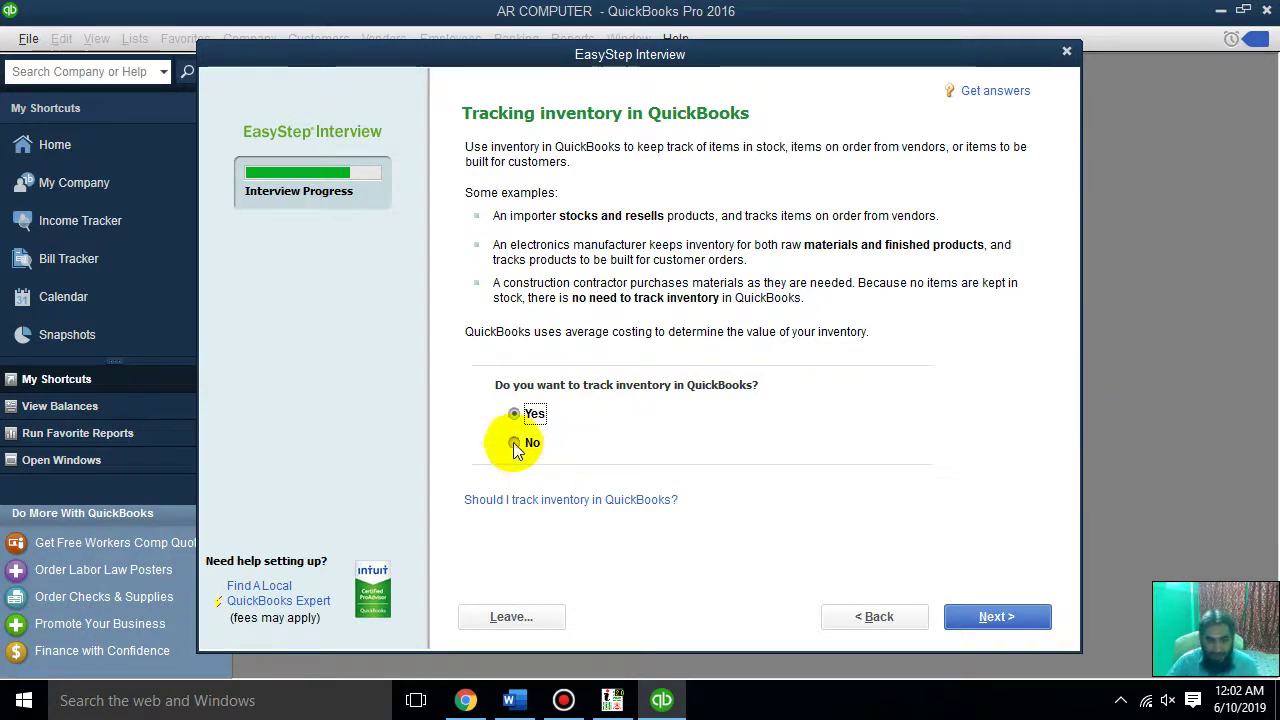
click(1050, 615)
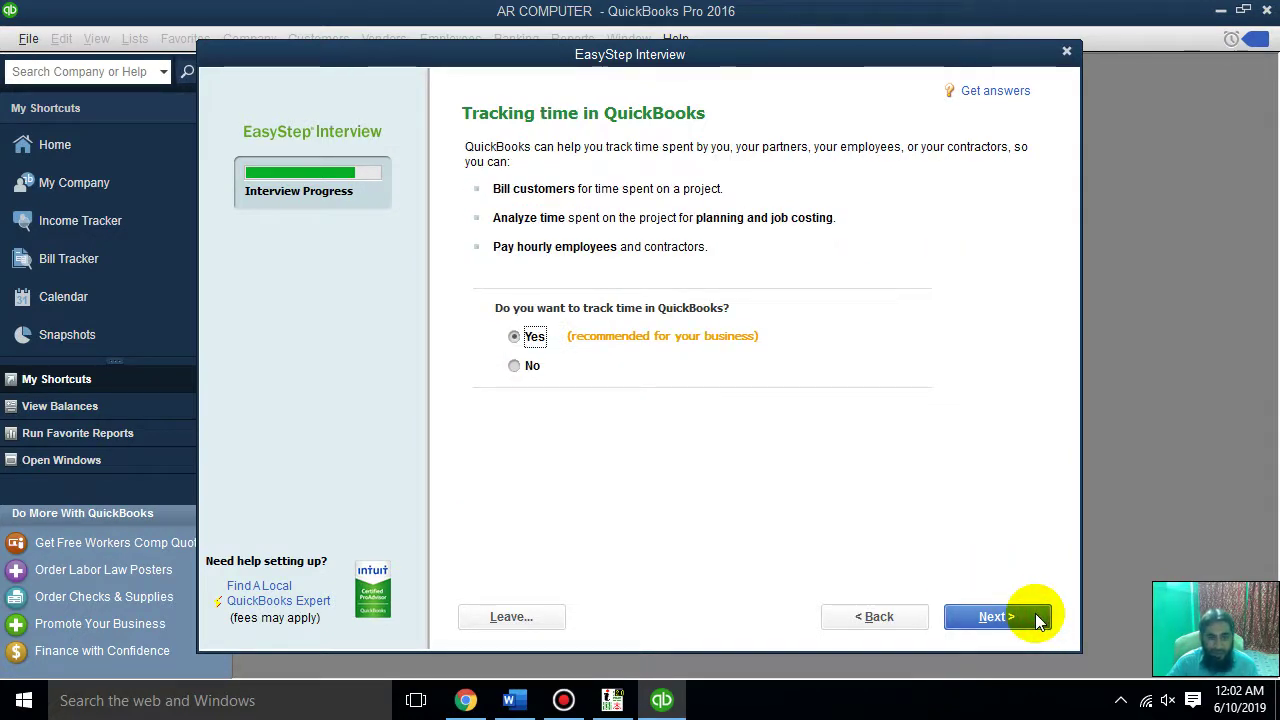
Keep time tracking and record having W-2 employees and 1099 contractors
click(1038, 619)
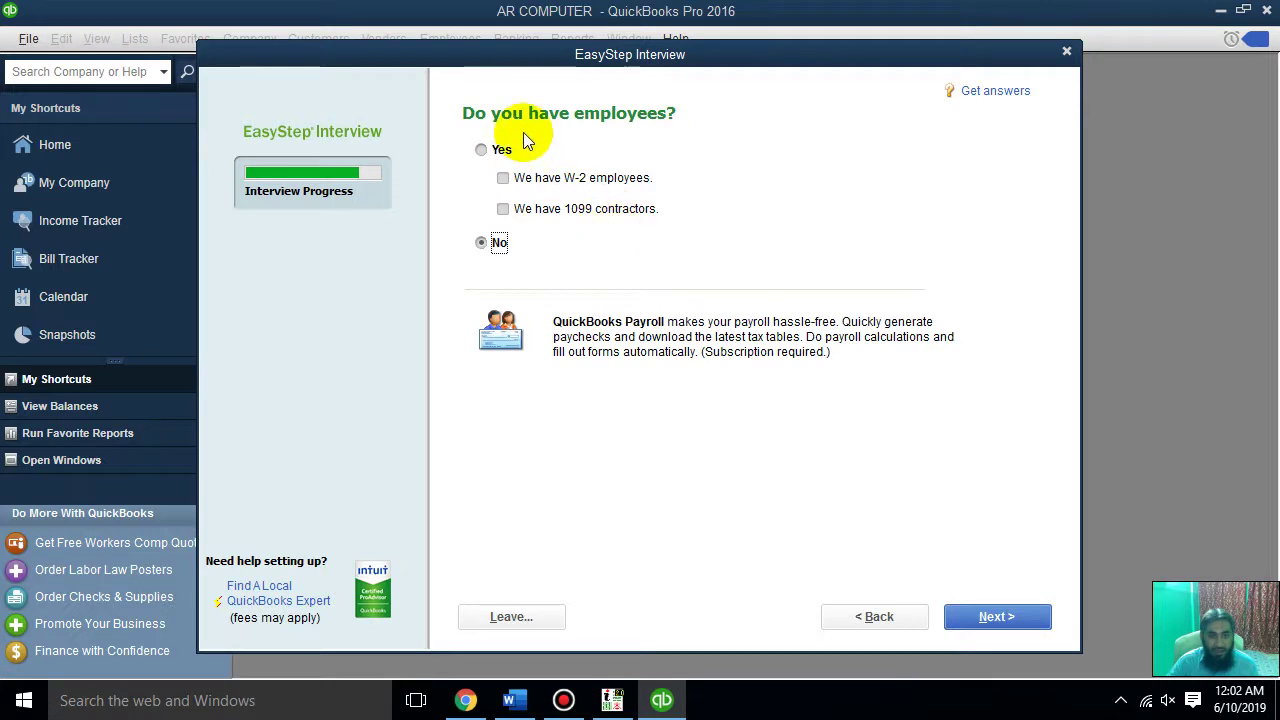
click(487, 152)
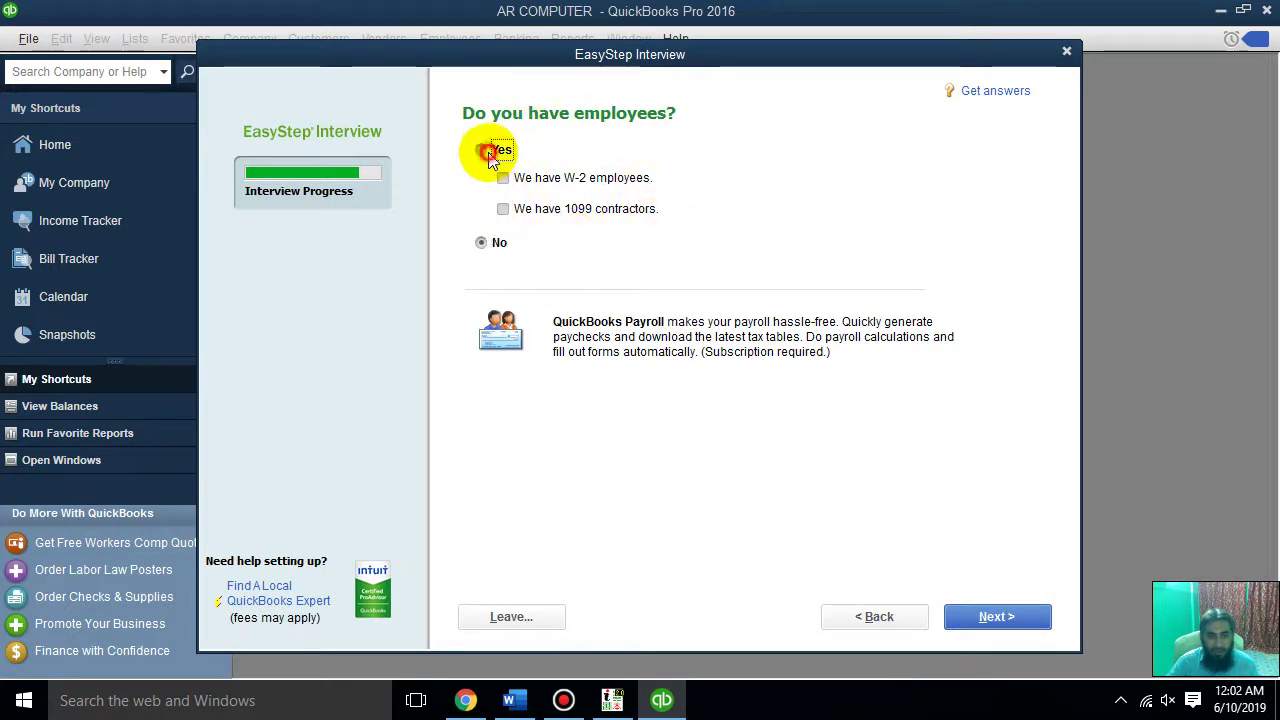
click(503, 177)
click(504, 208)
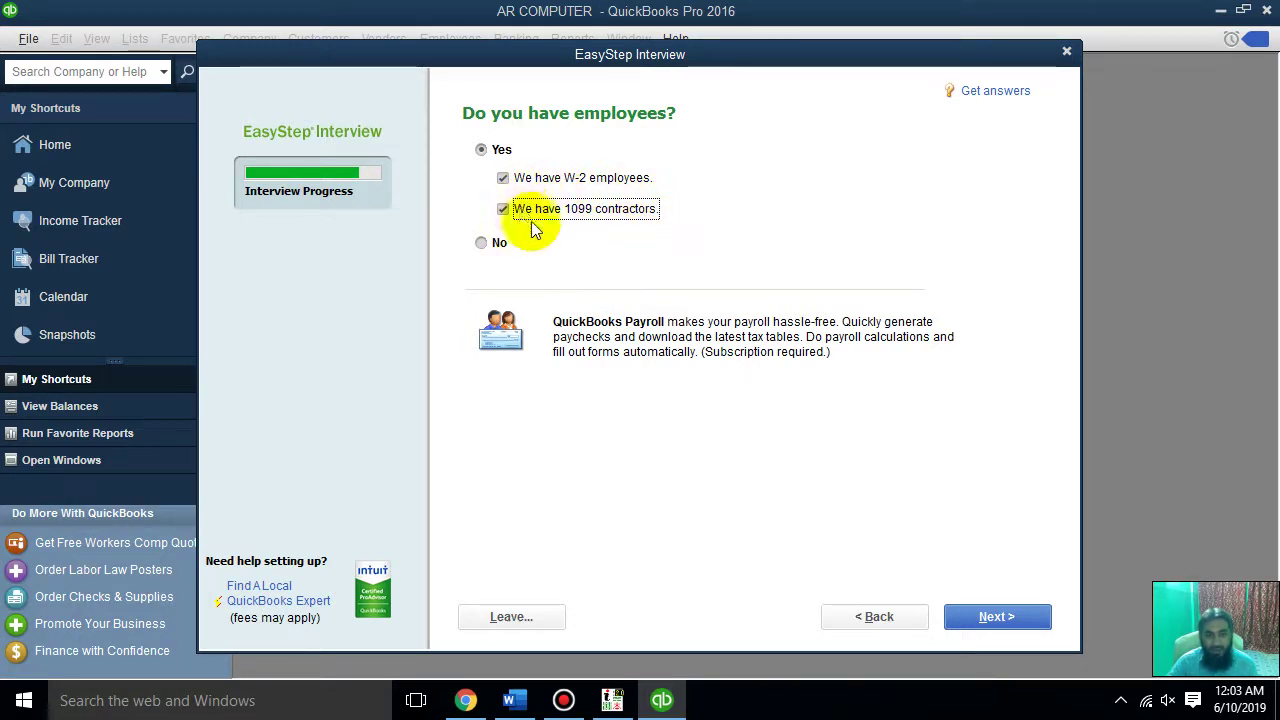
click(1007, 613)
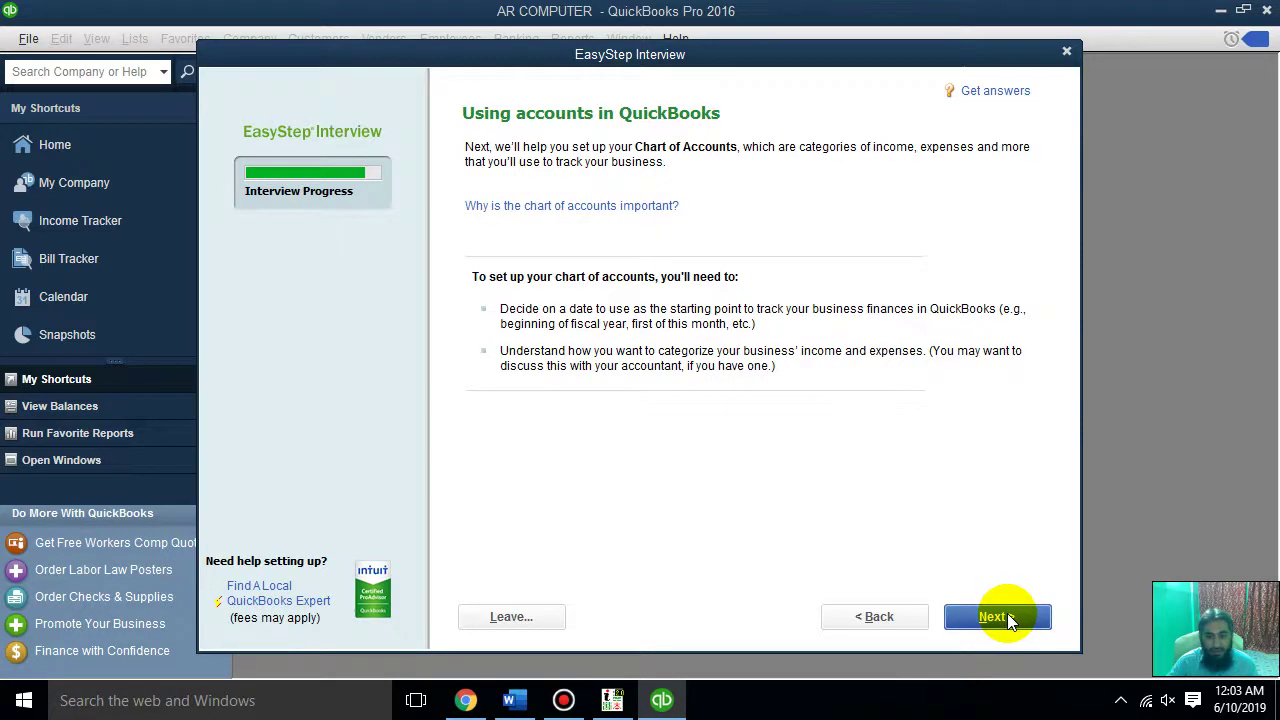
click(1007, 613)
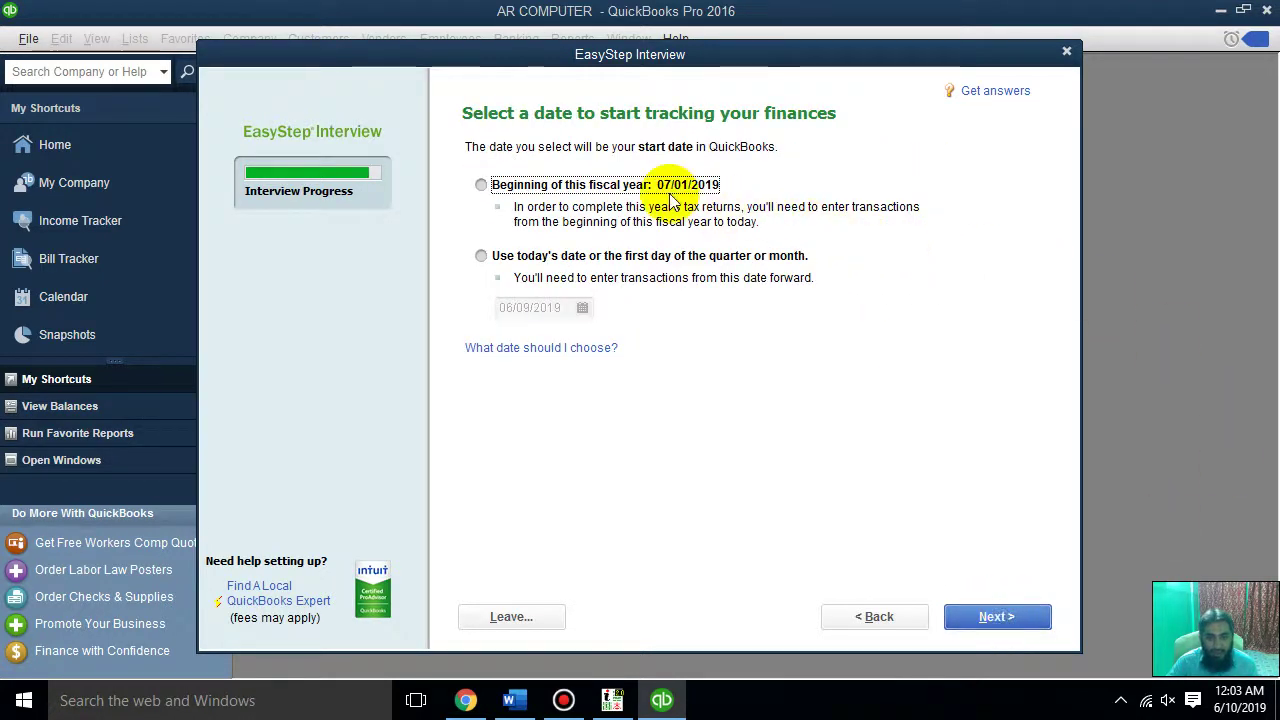
Start tracking from 07/01/2019 and uncheck Freight and Shipping Costs in the account list
click(666, 190)
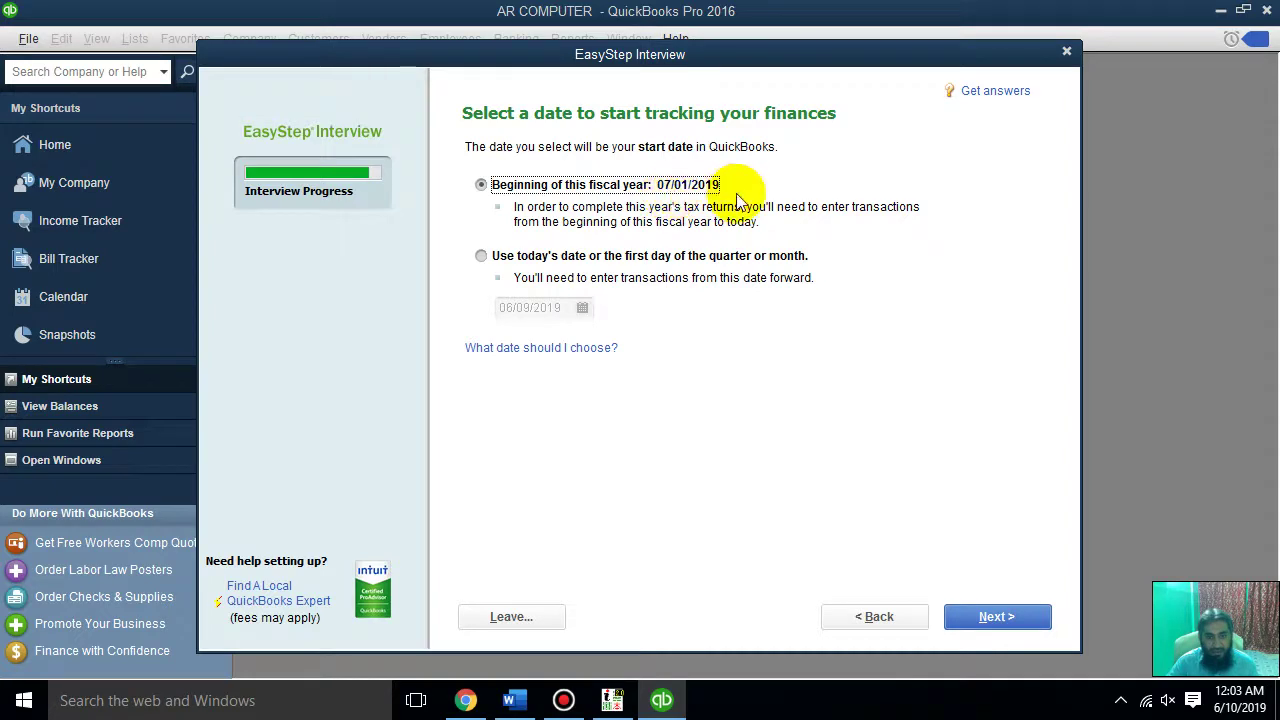
click(1020, 615)
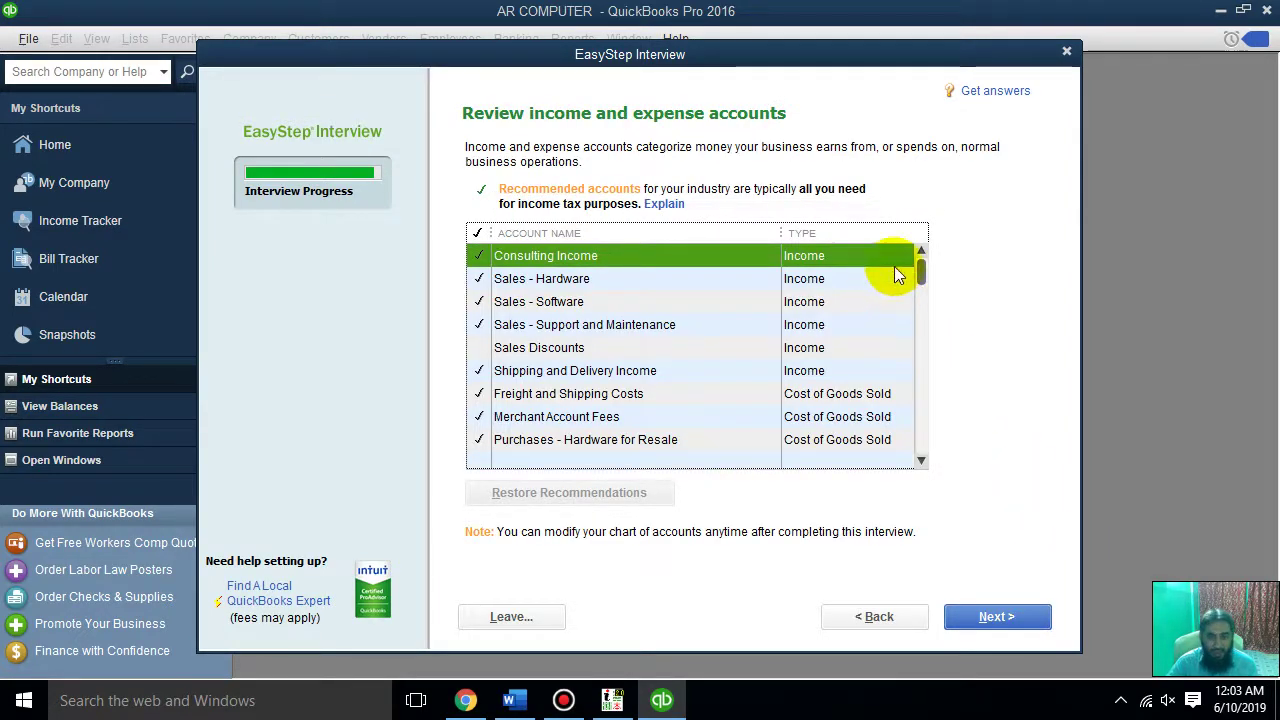
mouse_move(921, 268)
mouse_down()
mouse_move(923, 442)
mouse_move(919, 264)
mouse_up()
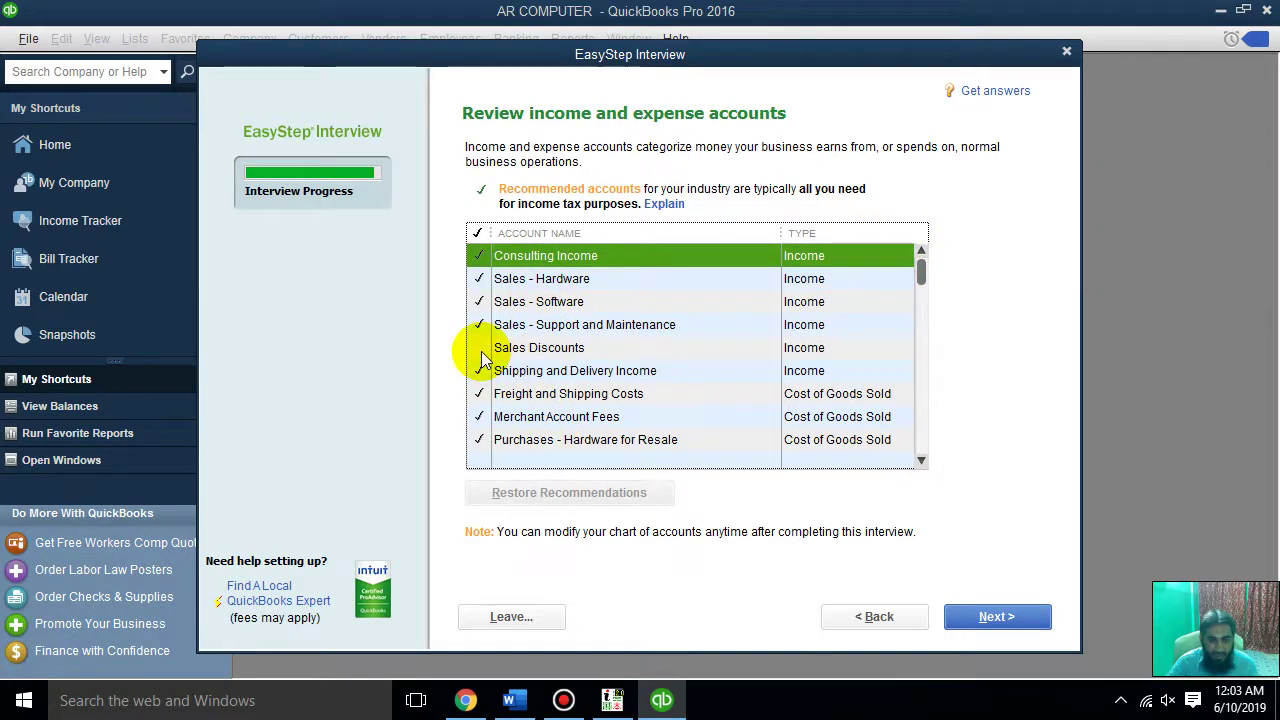
click(480, 393)
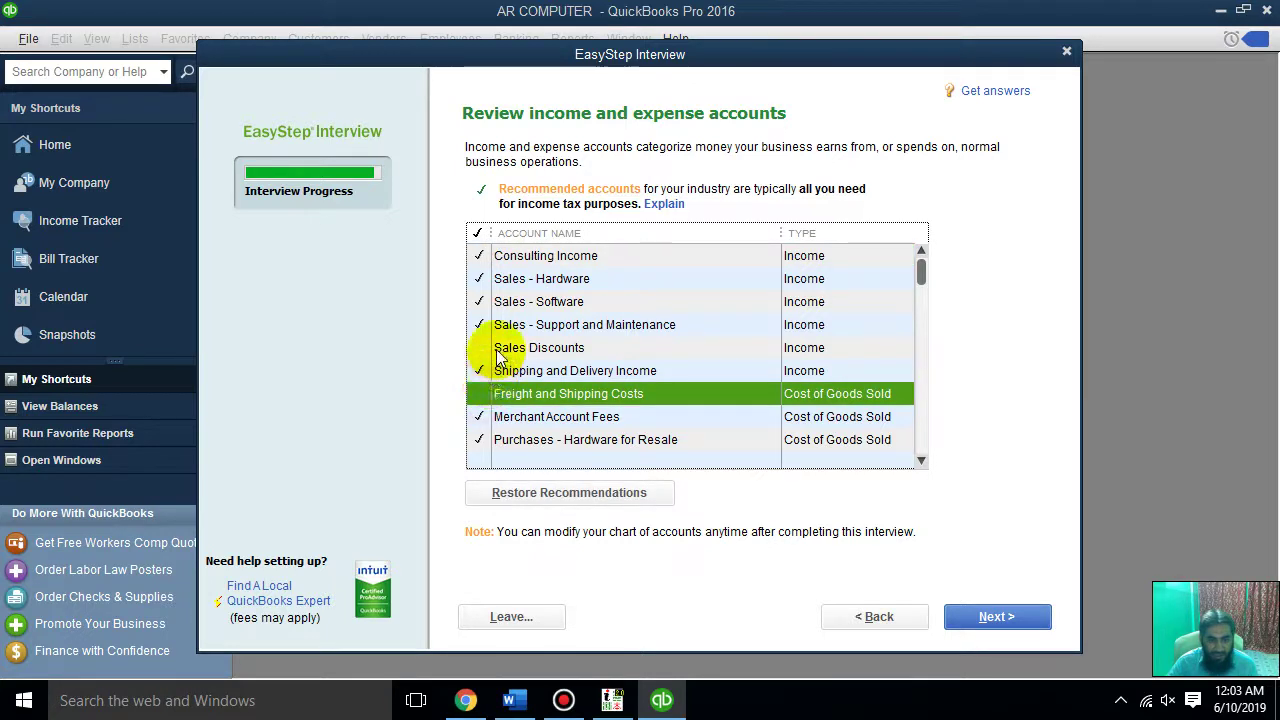
click(484, 366)
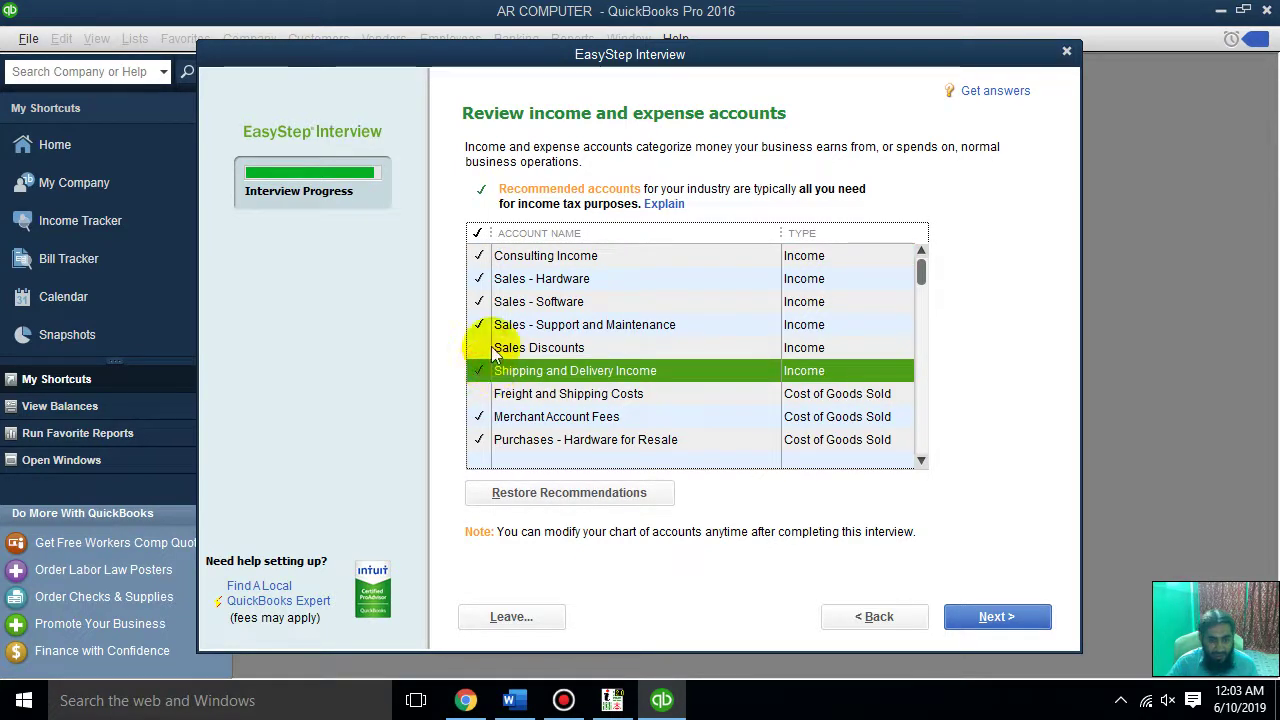
click(492, 350)
click(920, 461)
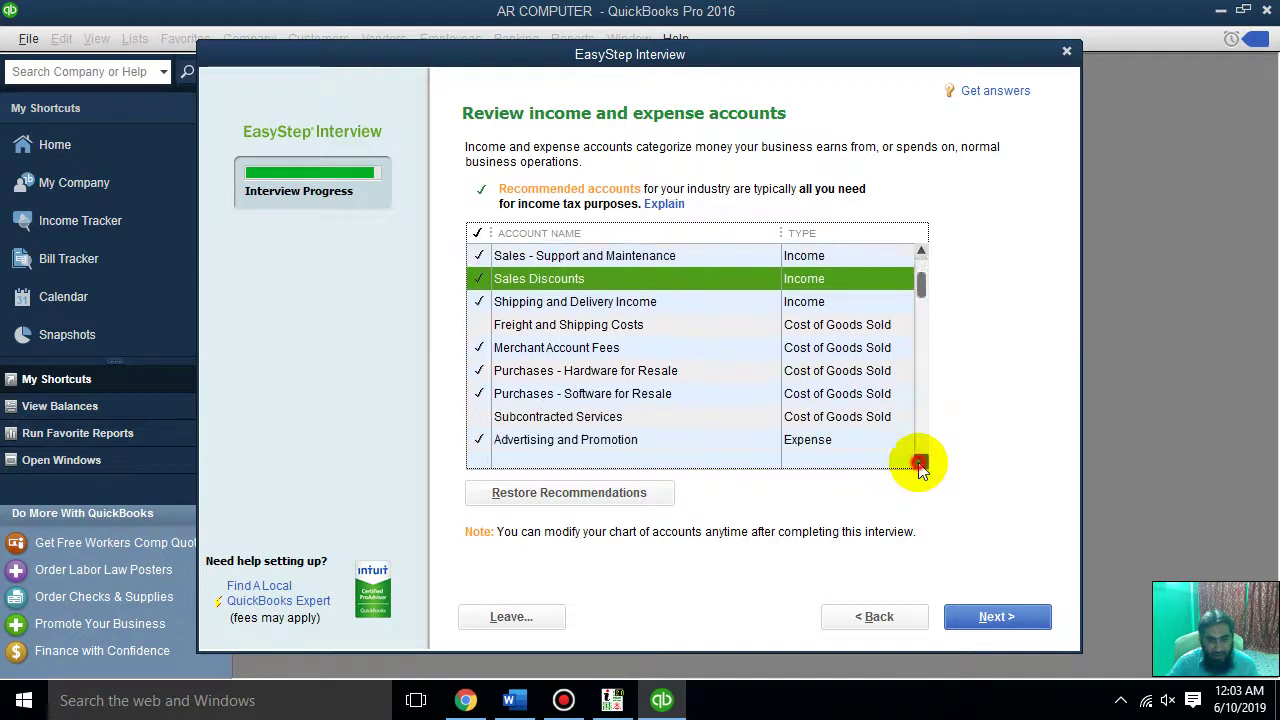
click(920, 462)
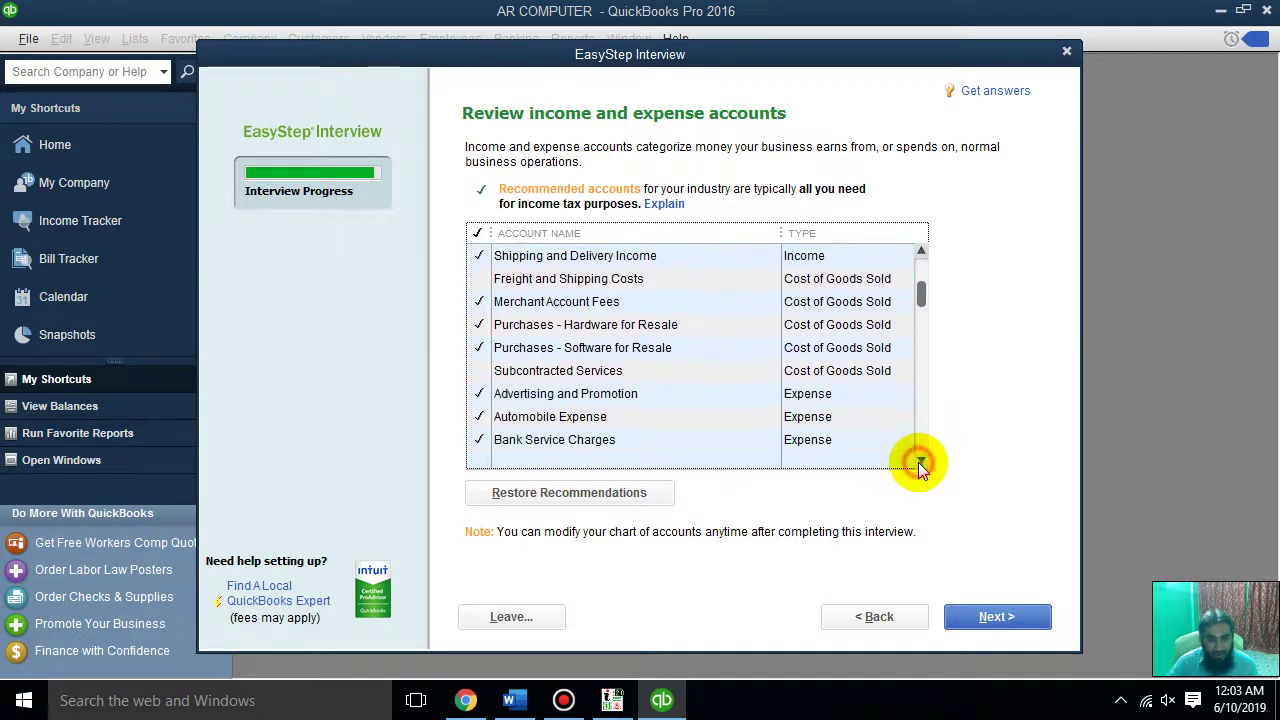
click(993, 630)
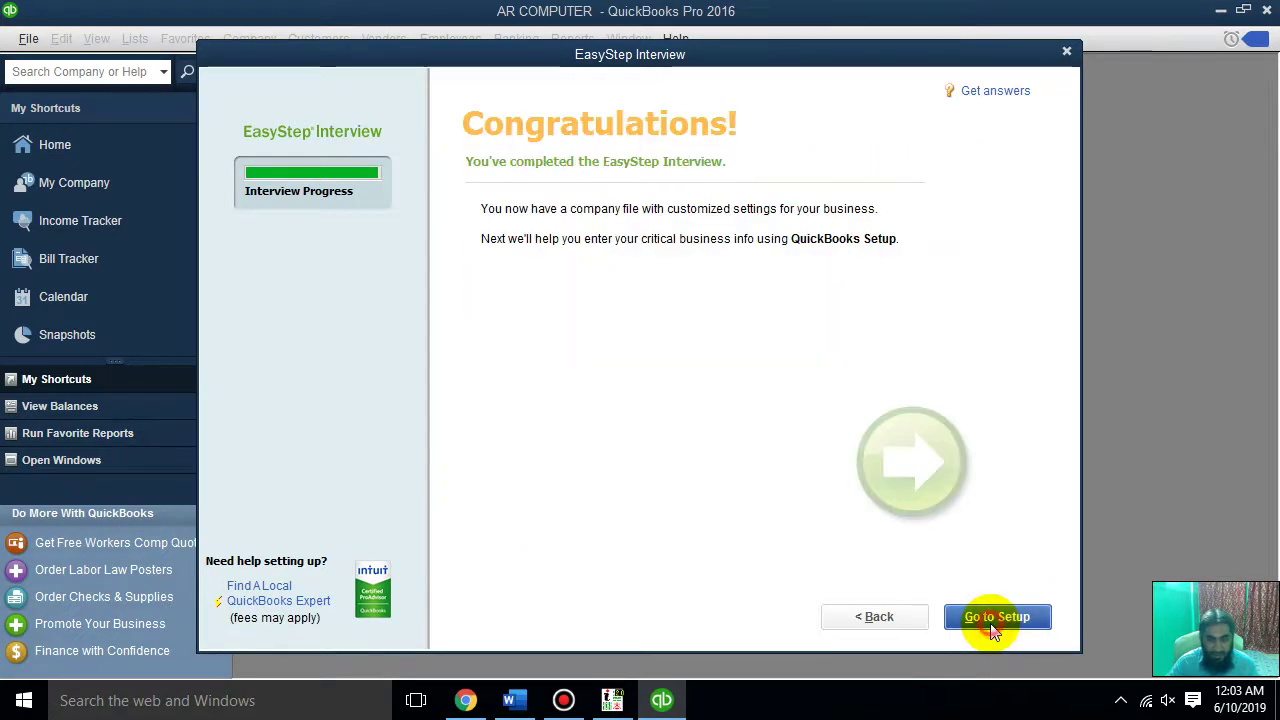
Go to QuickBooks Setup and choose Start Working to reach the company workspace
click(990, 623)
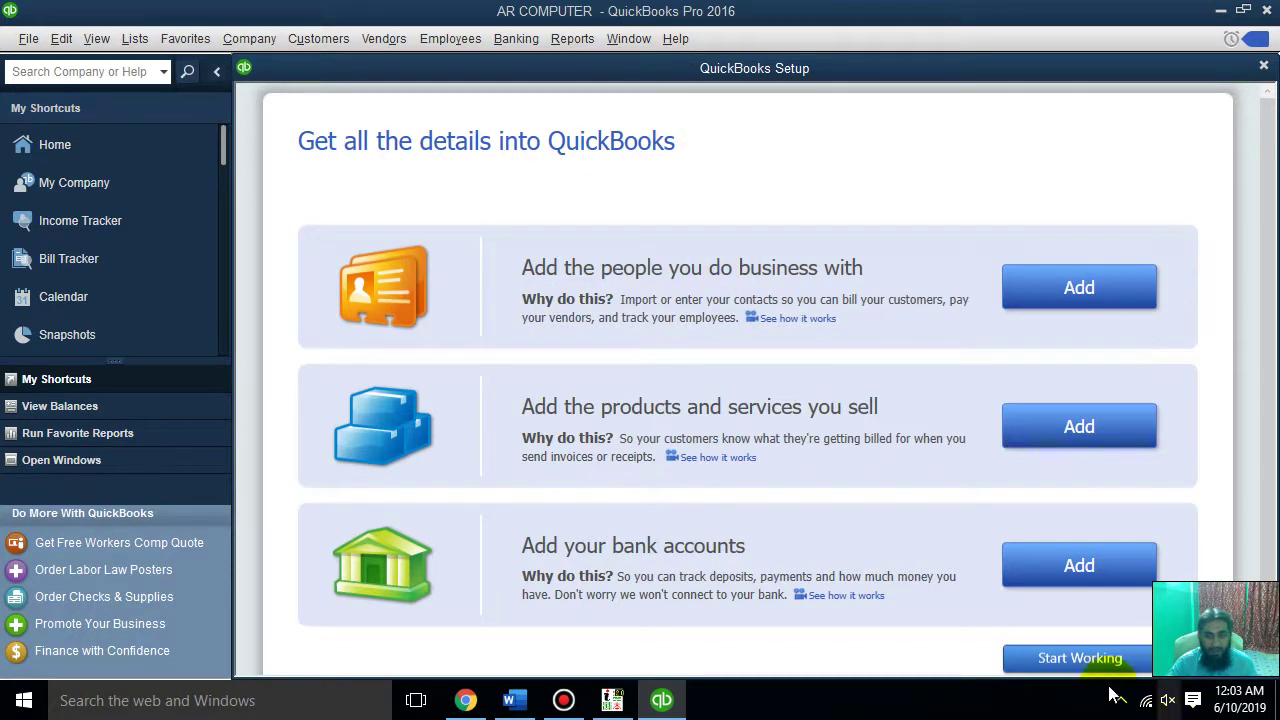
click(1068, 656)
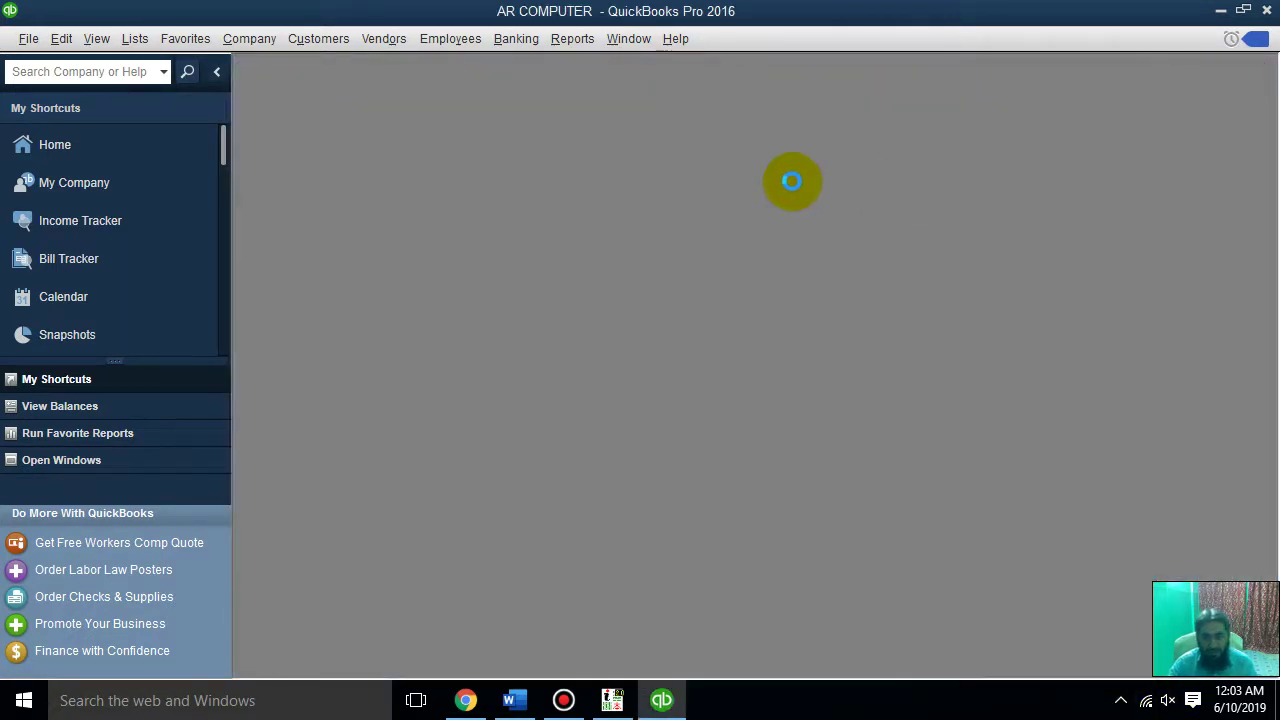